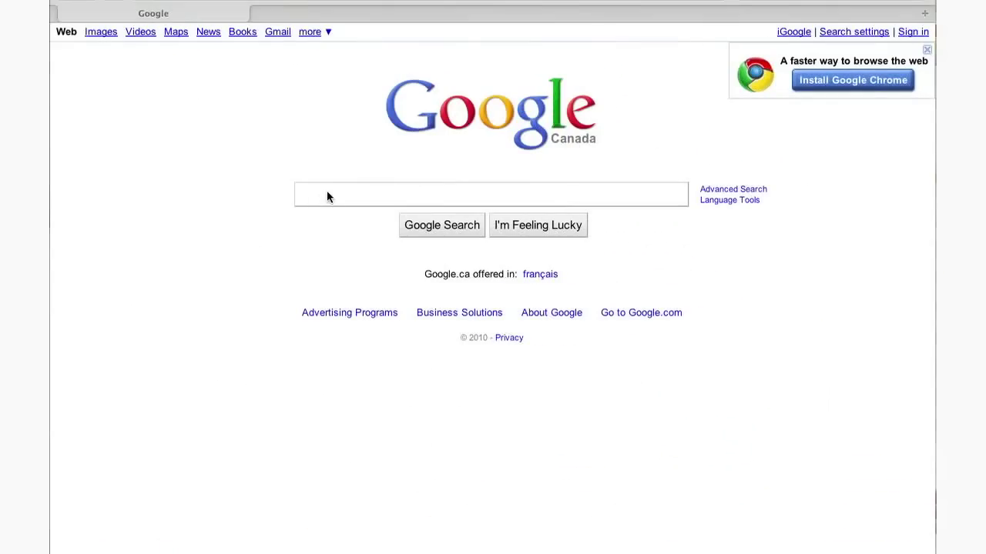
Step: Search Google for 'nserc', enter the English NSERC site, and go to On-line Services
text(nserc)
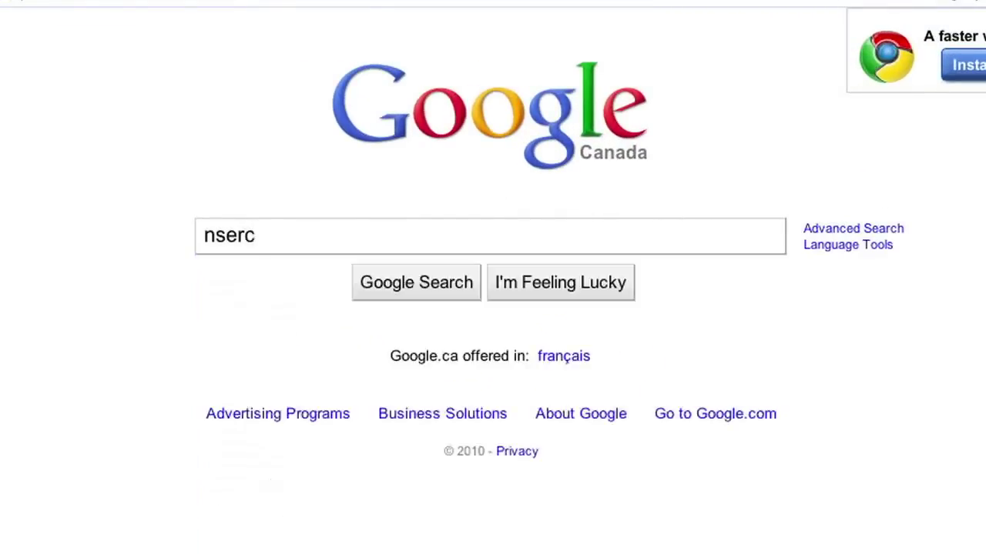
key(Return)
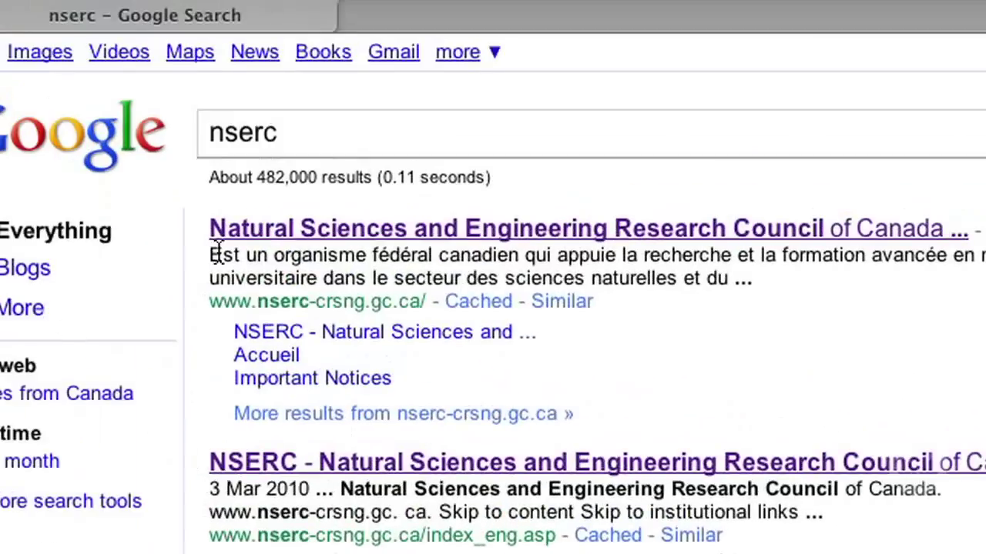
click(46, 124)
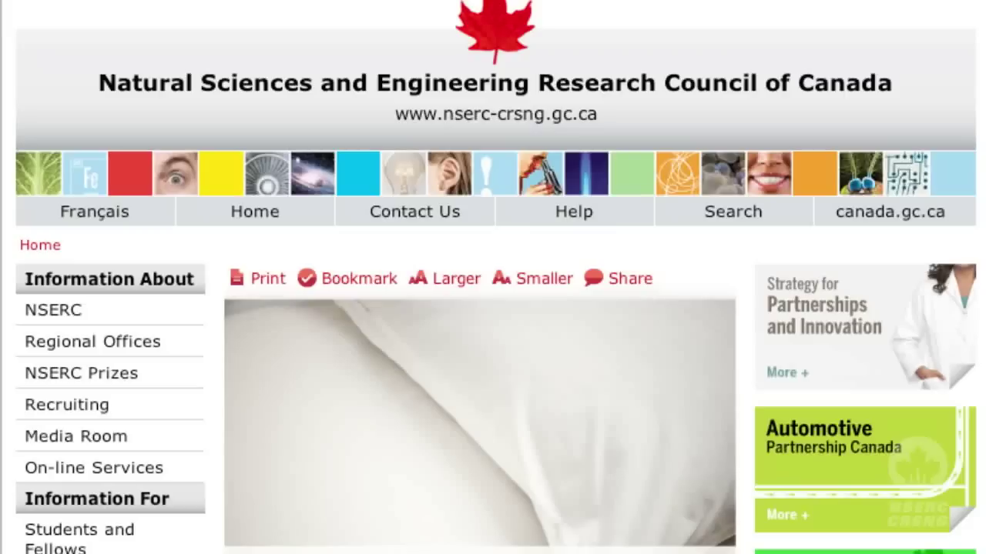
click(94, 468)
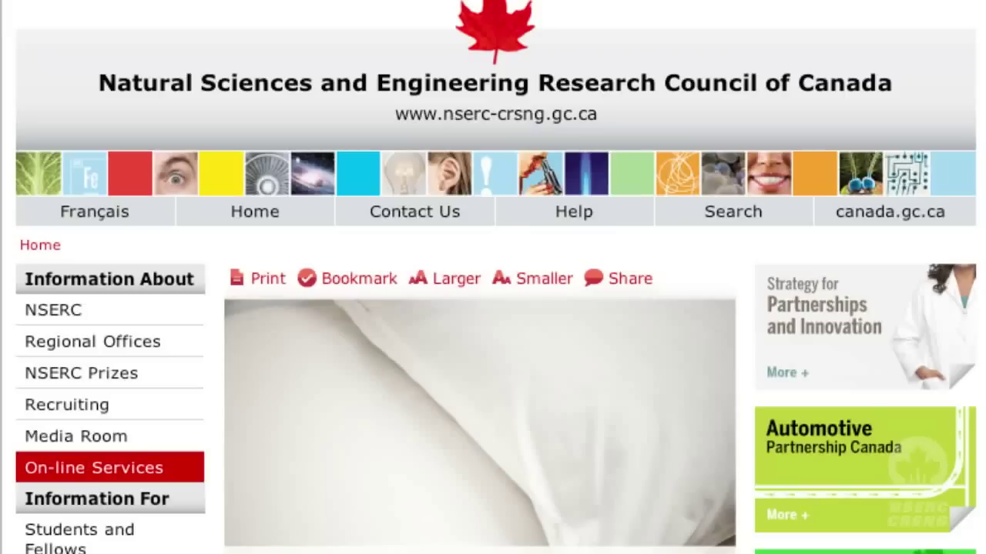
scroll(493, 277, down, 7)
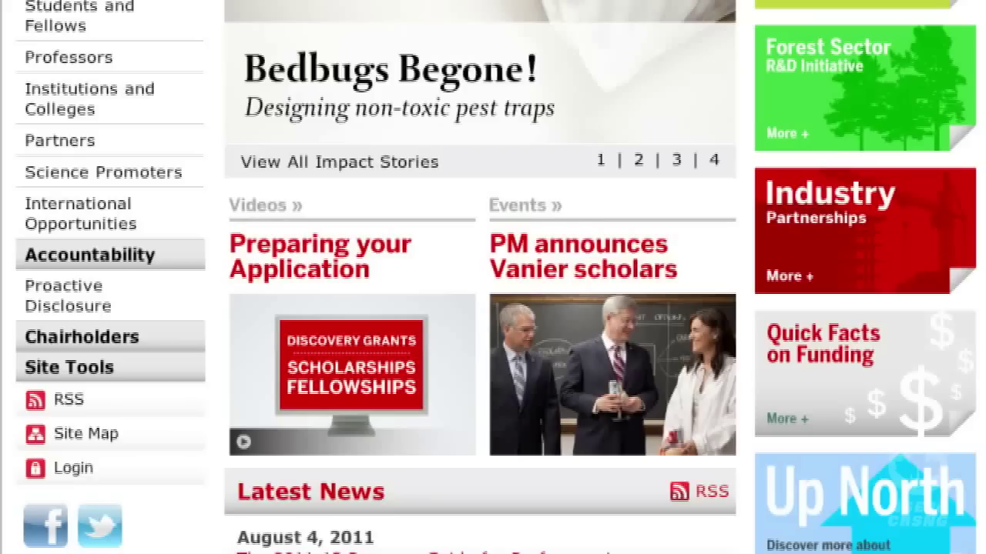
click(73, 467)
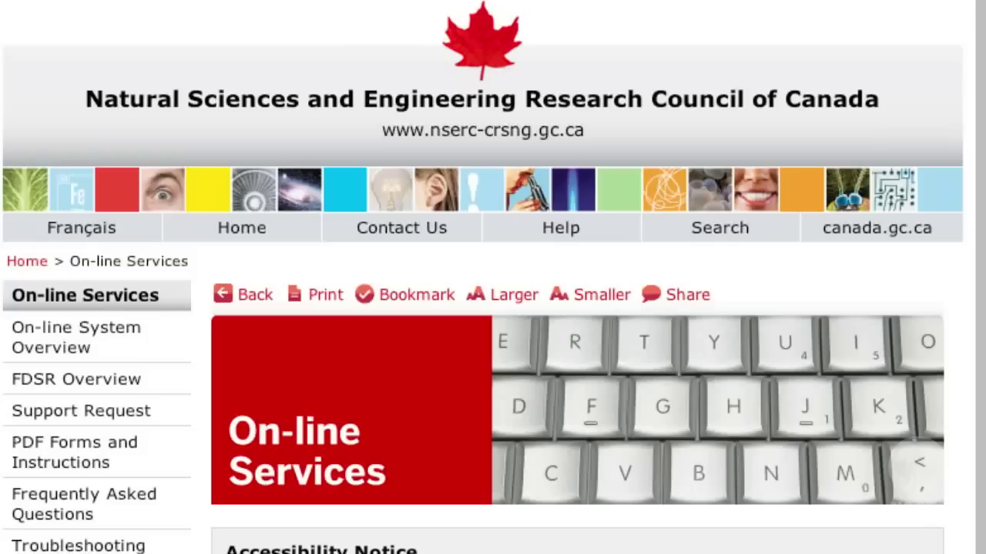
click(74, 452)
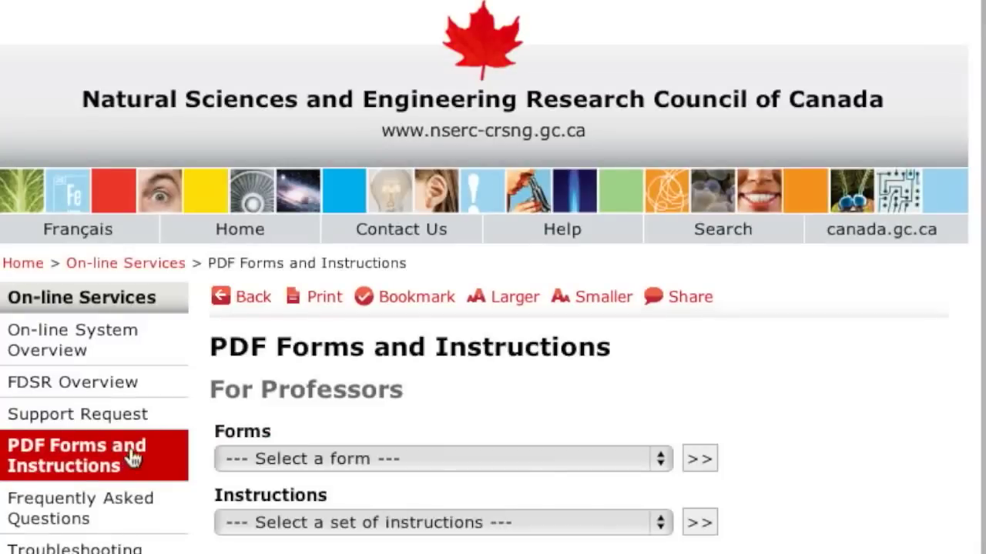
drag(976, 239, 979, 368)
scroll(968, 440, down, 8)
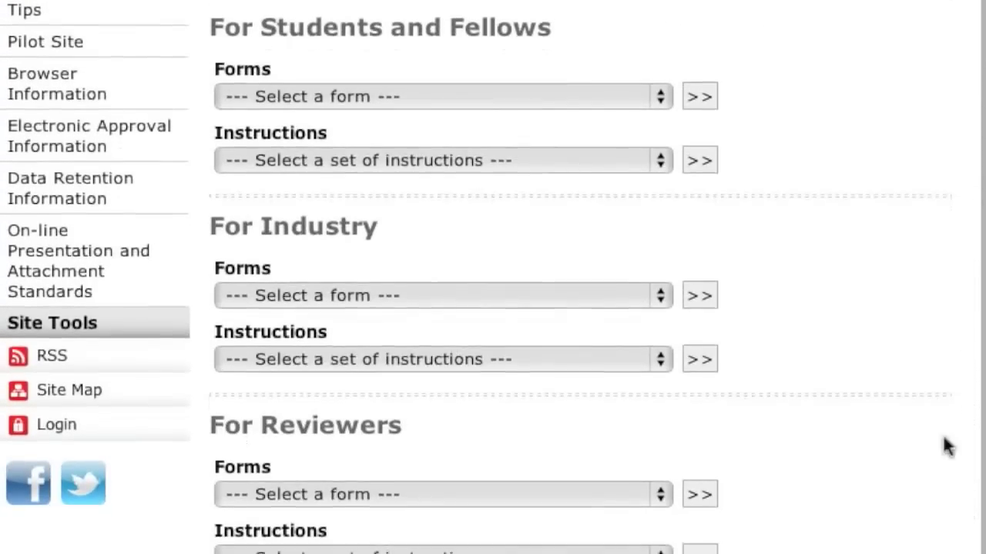
click(437, 159)
click(434, 308)
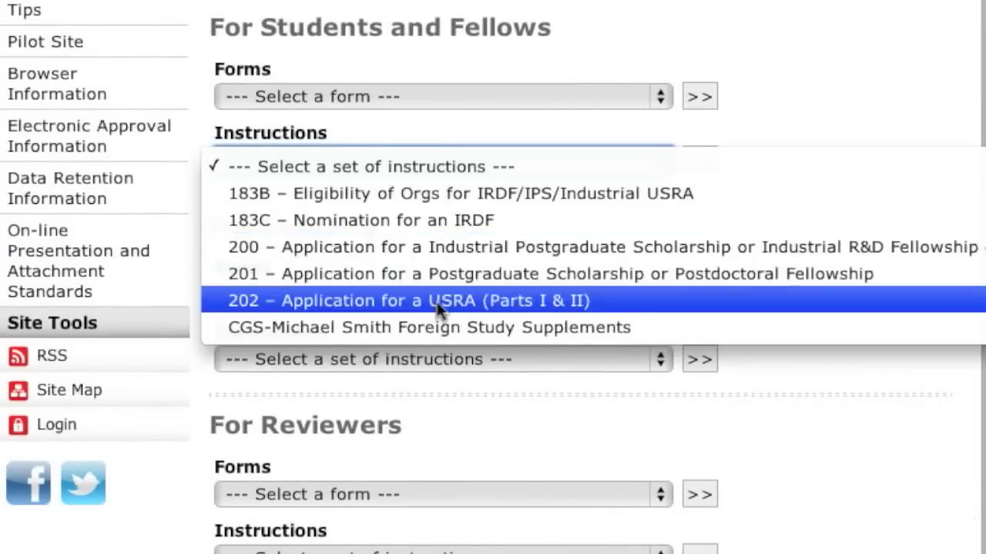
drag(979, 30, 977, 144)
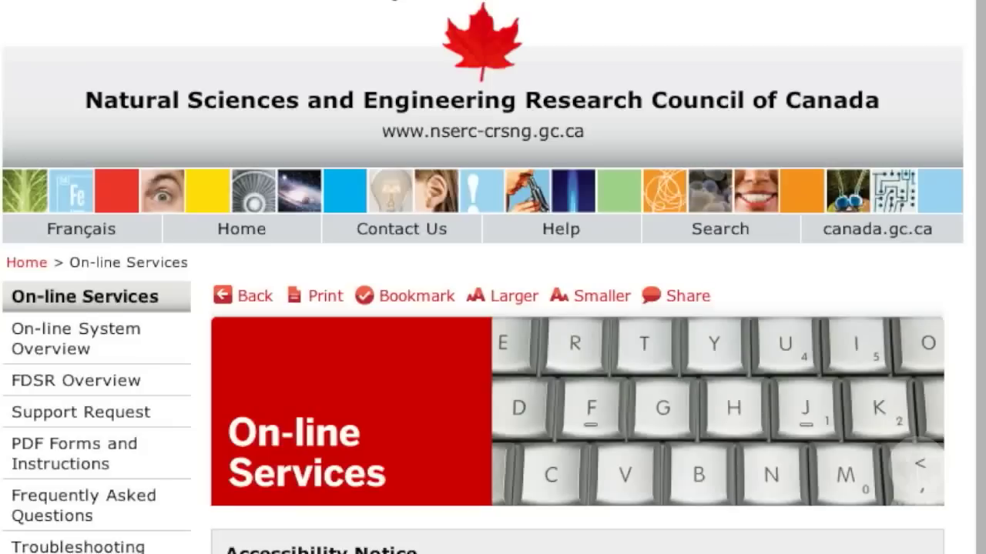
Step: Go to the On-line System login page and enter the account name
scroll(539, 385, down, 5)
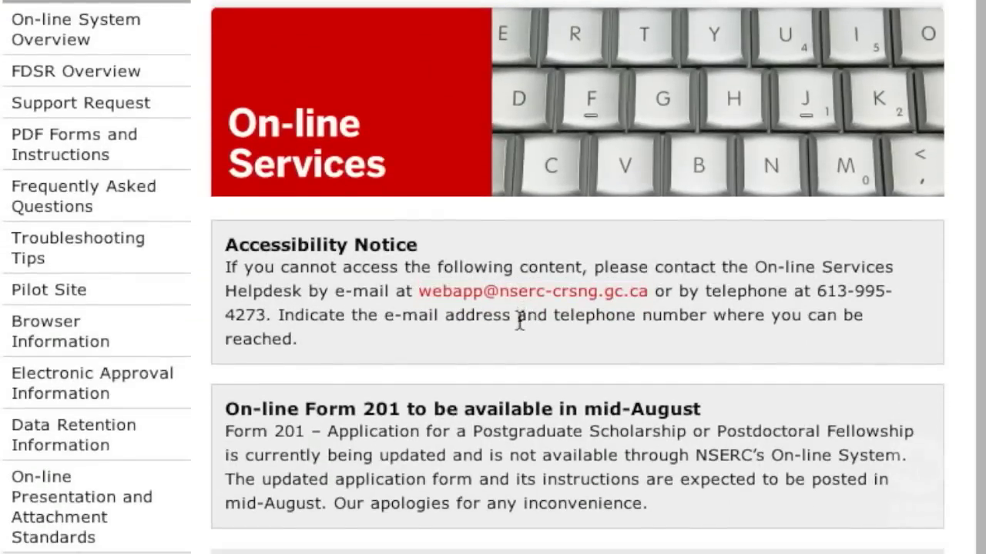
scroll(477, 322, down, 3)
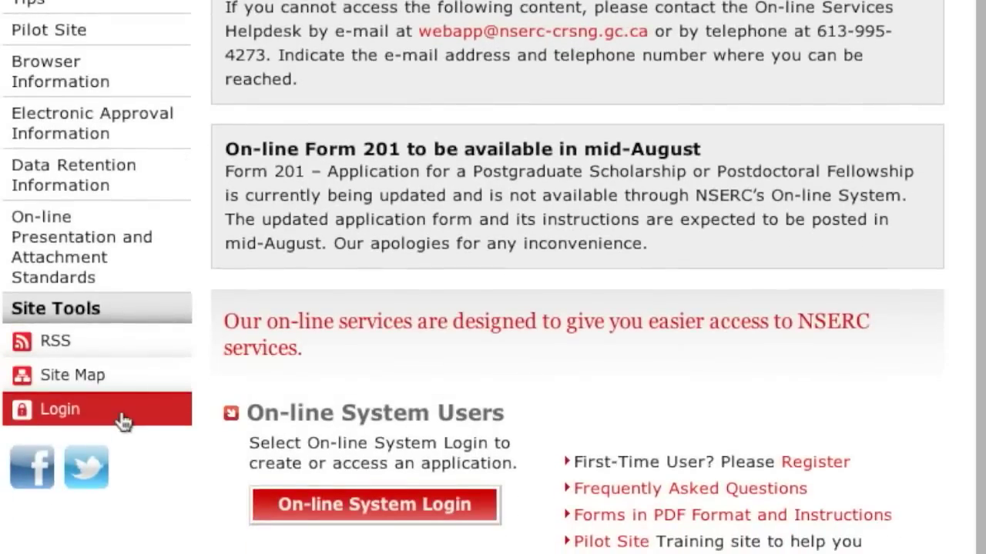
click(123, 419)
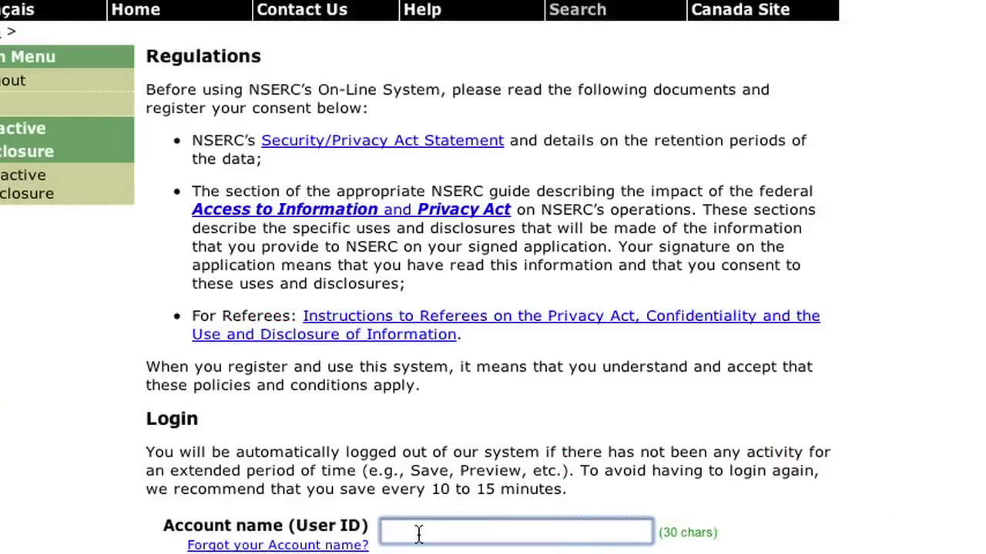
text(userstudent)
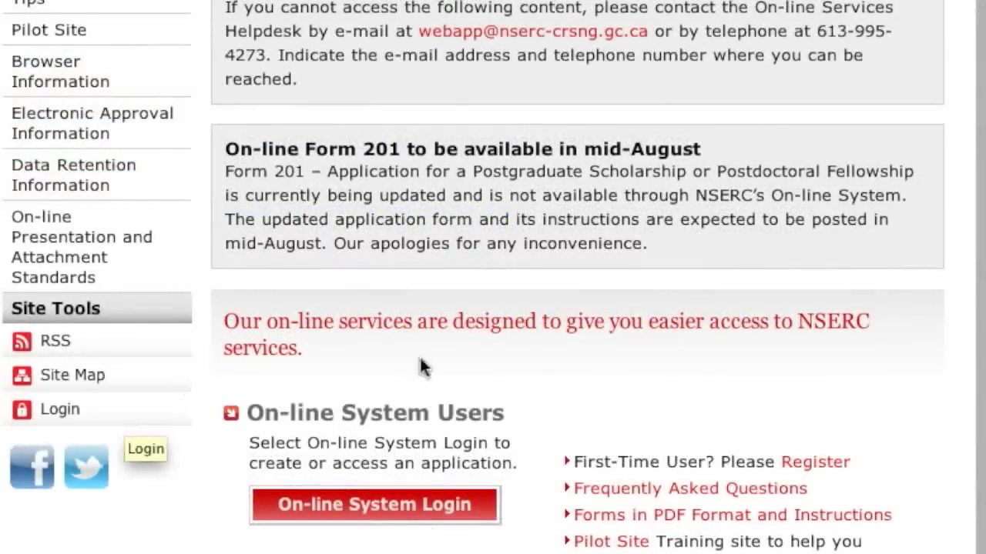
Step: Look through the Register for eServices form for new users
click(820, 469)
scroll(493, 277, down, 5)
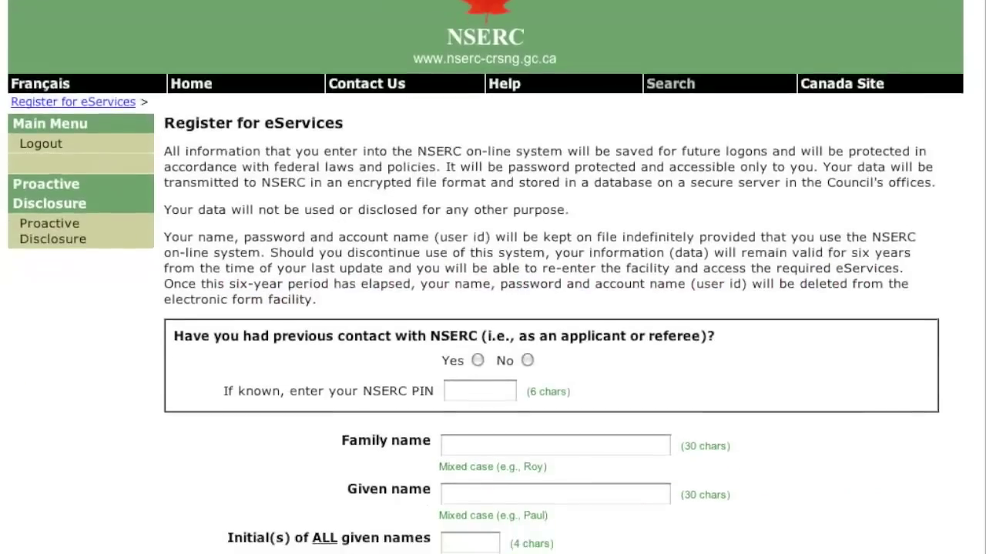
scroll(493, 277, down, 1)
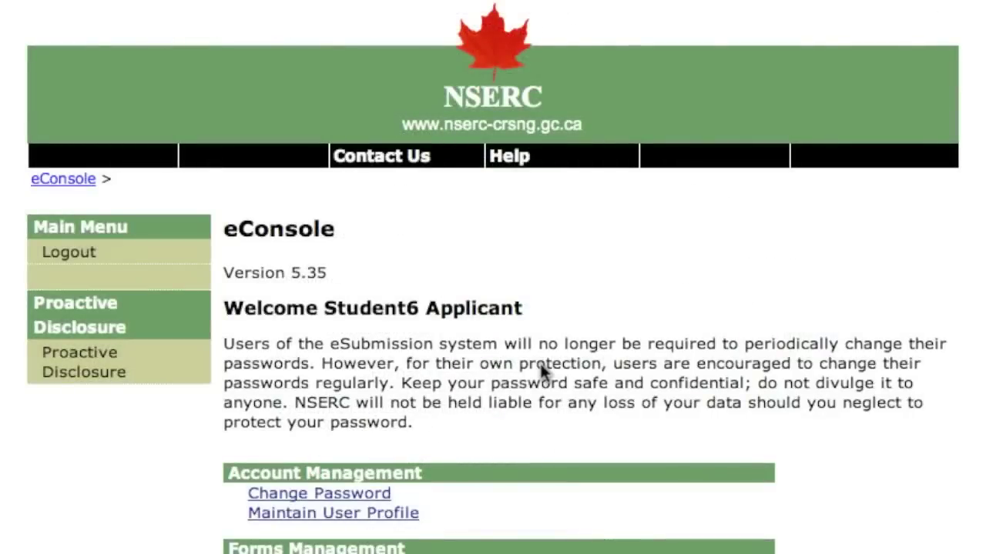
Step: Open the Forms - Student portfolio and select Form 202 – USRA (Part I) to create
scroll(540, 364, down, 4)
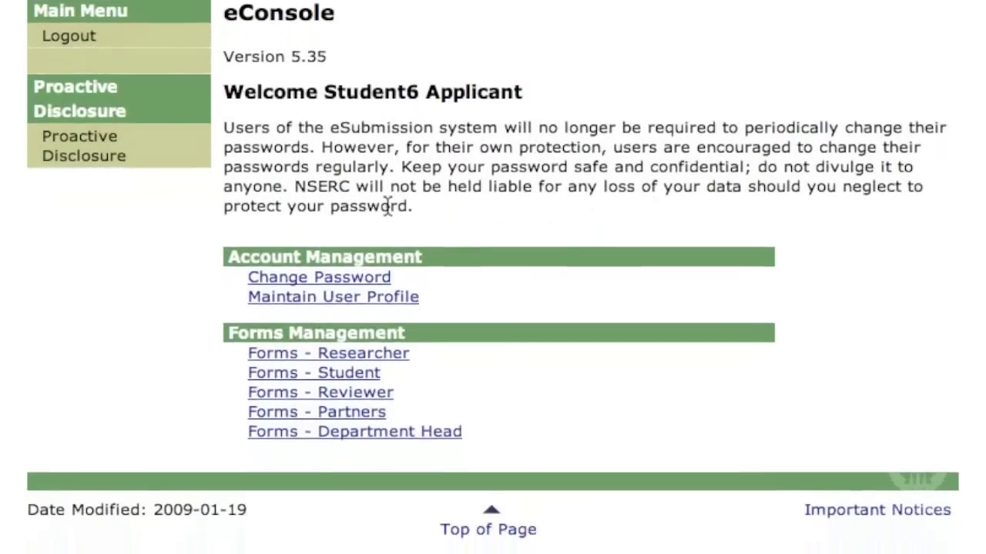
click(336, 376)
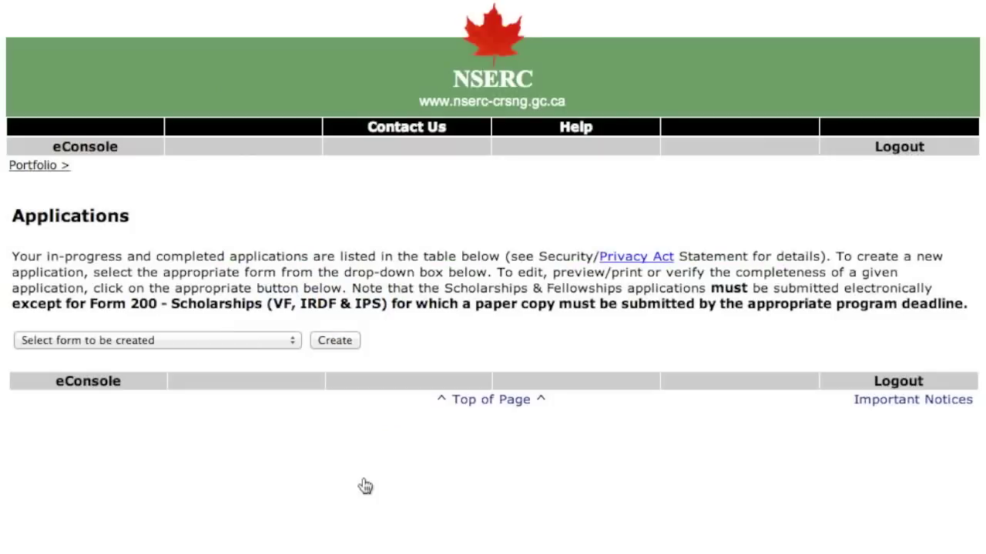
click(238, 340)
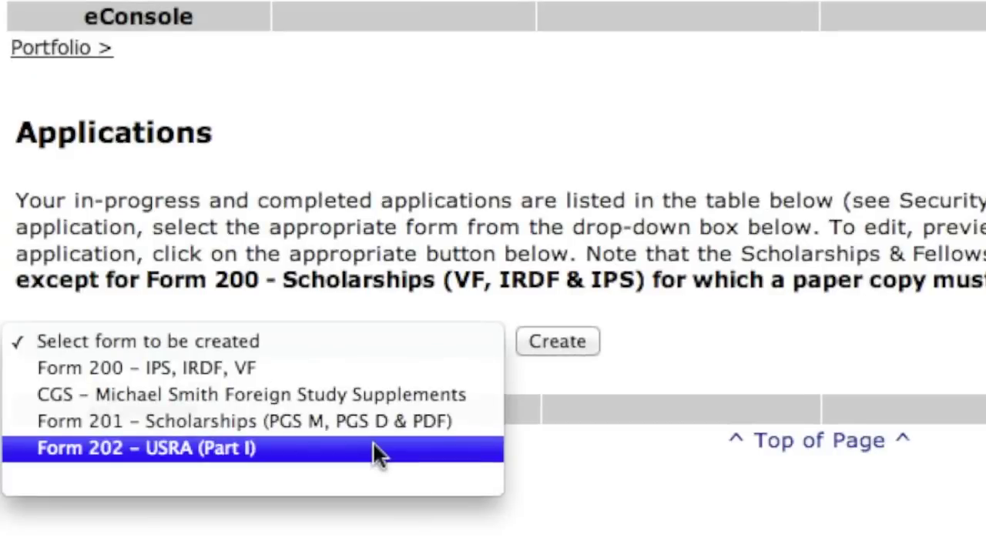
click(373, 448)
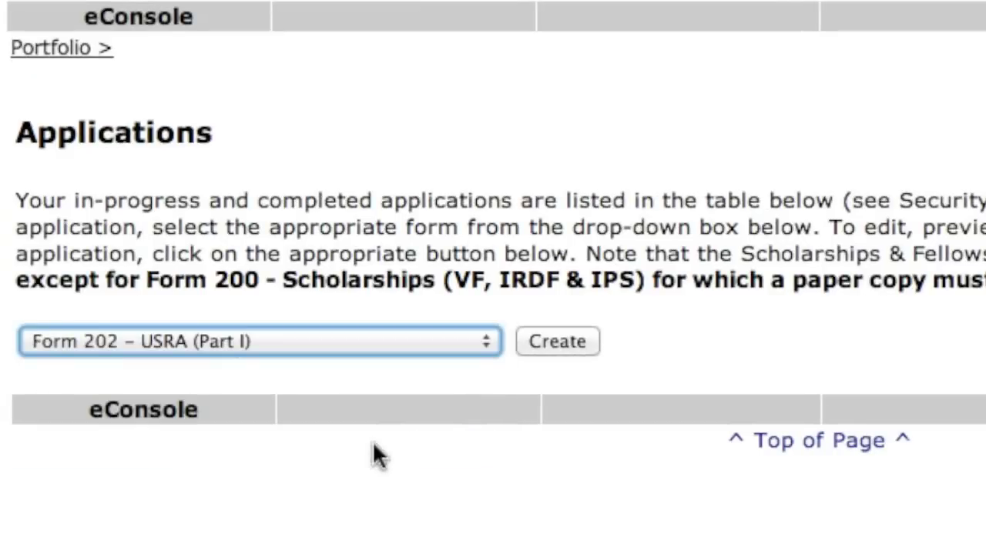
Step: Create the new Form 202 Part I and review its pre-filled Personal Profile
click(556, 343)
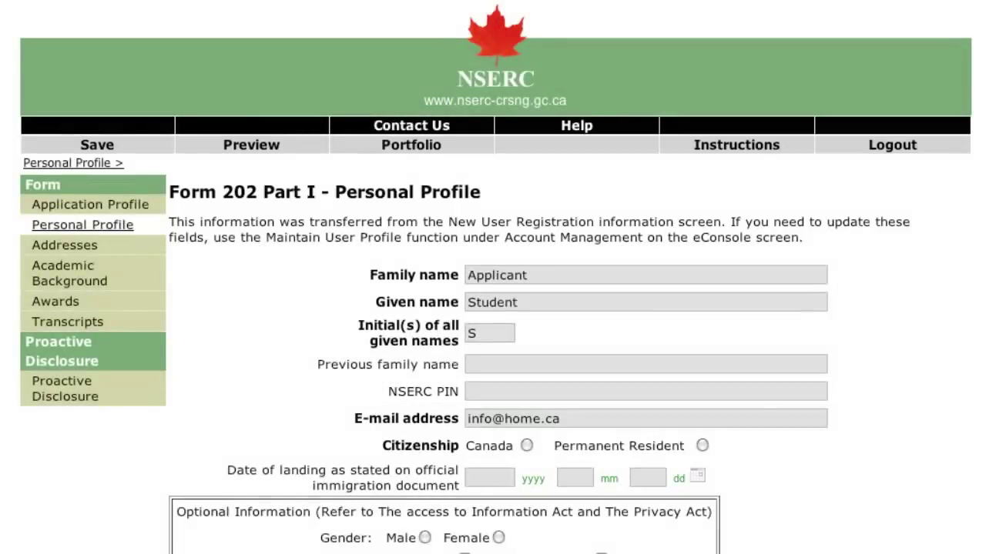
scroll(493, 308, down, 5)
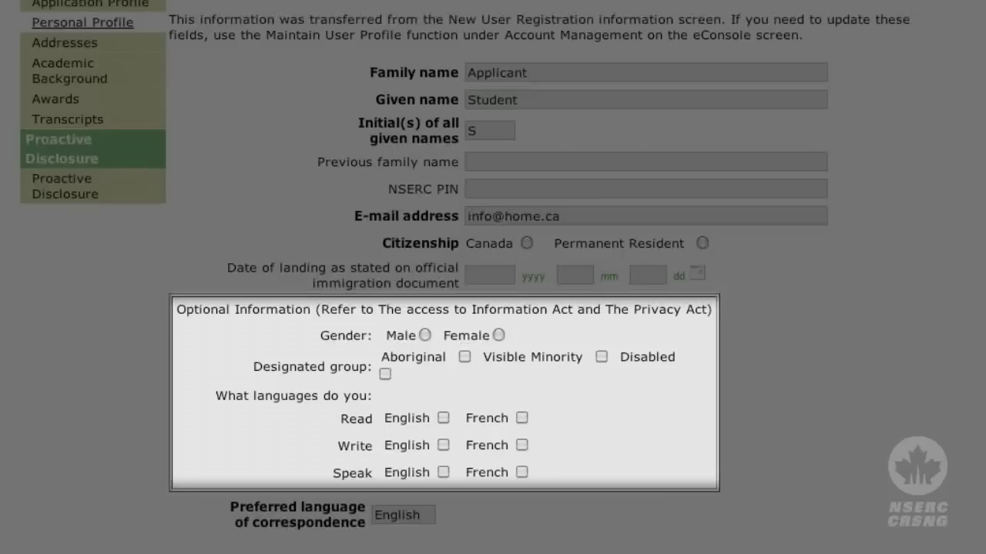
scroll(493, 308, up, 2)
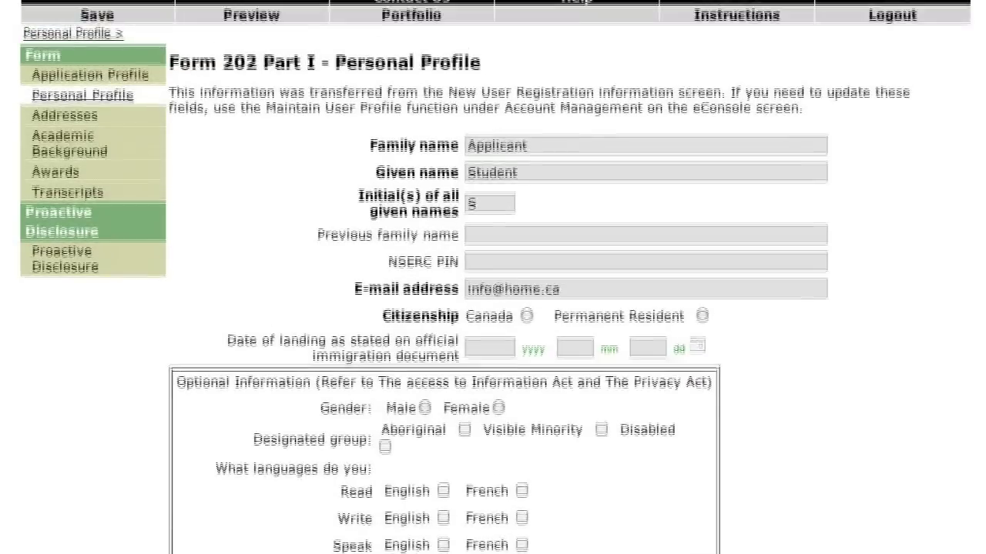
scroll(493, 308, up, 4)
Step: Open the Addresses section and scroll through its empty fields
click(58, 245)
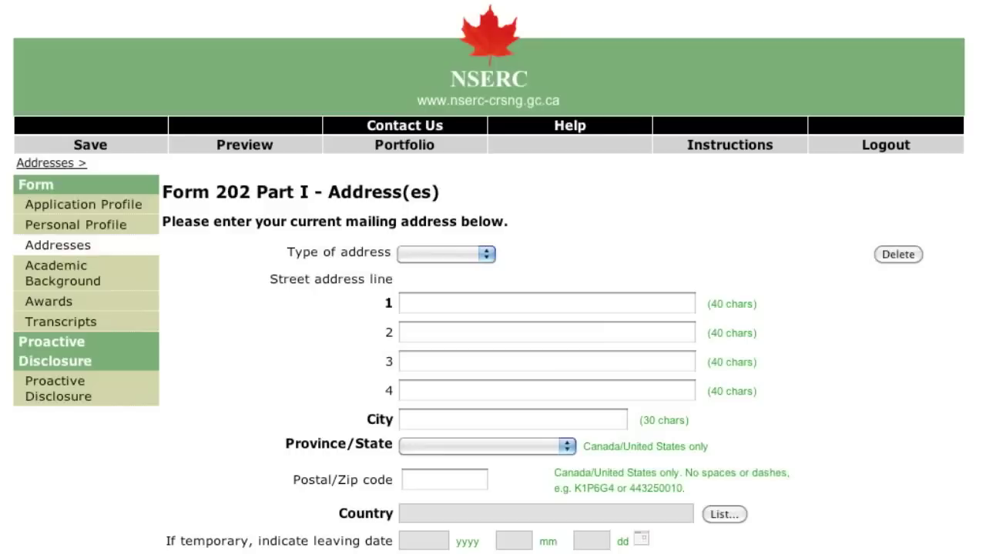
scroll(493, 308, down, 3)
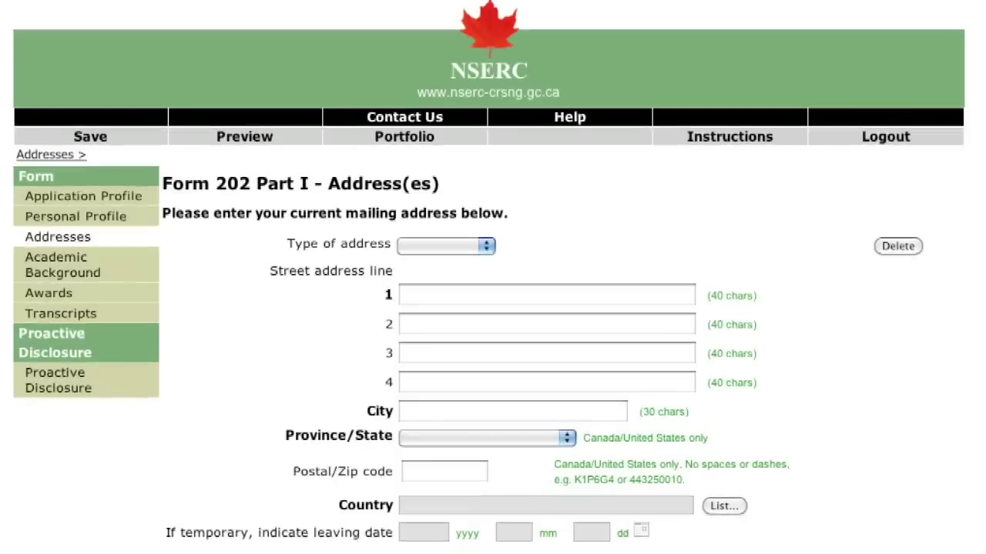
scroll(492, 308, down, 5)
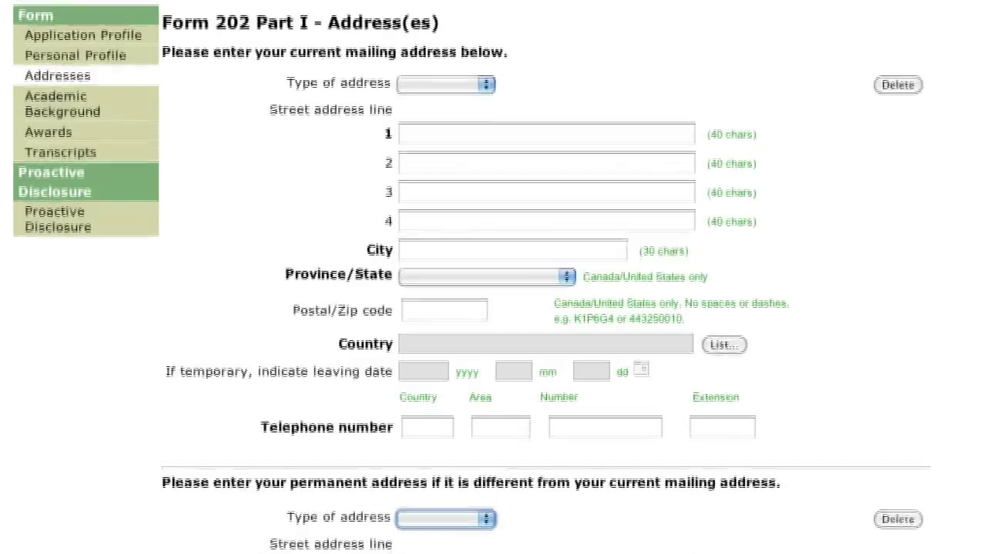
scroll(493, 308, down, 4)
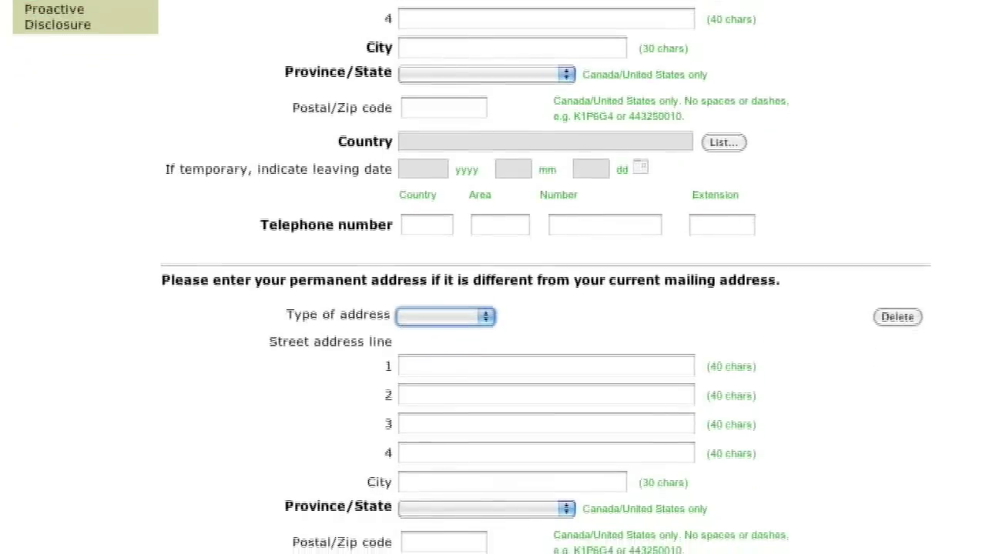
scroll(493, 308, down, 1)
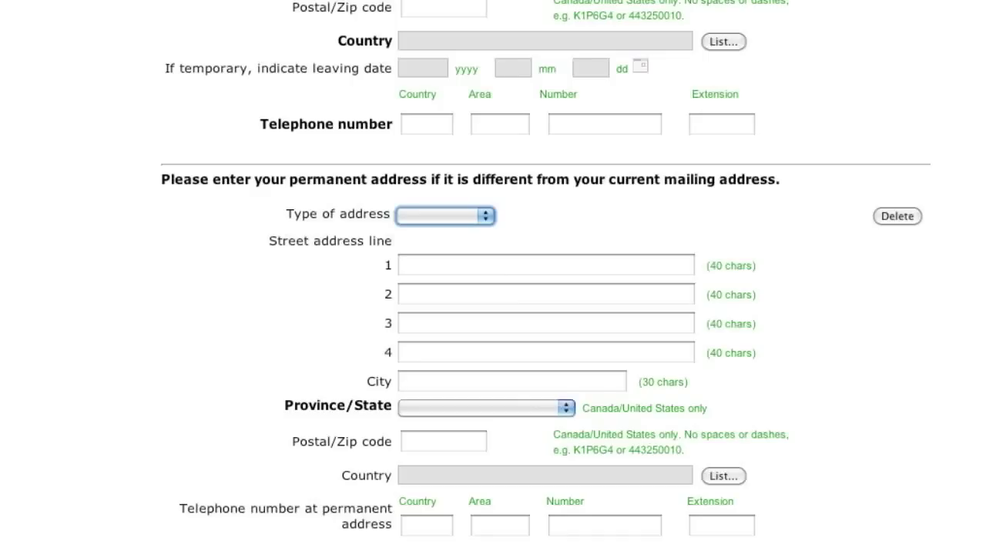
scroll(492, 308, up, 8)
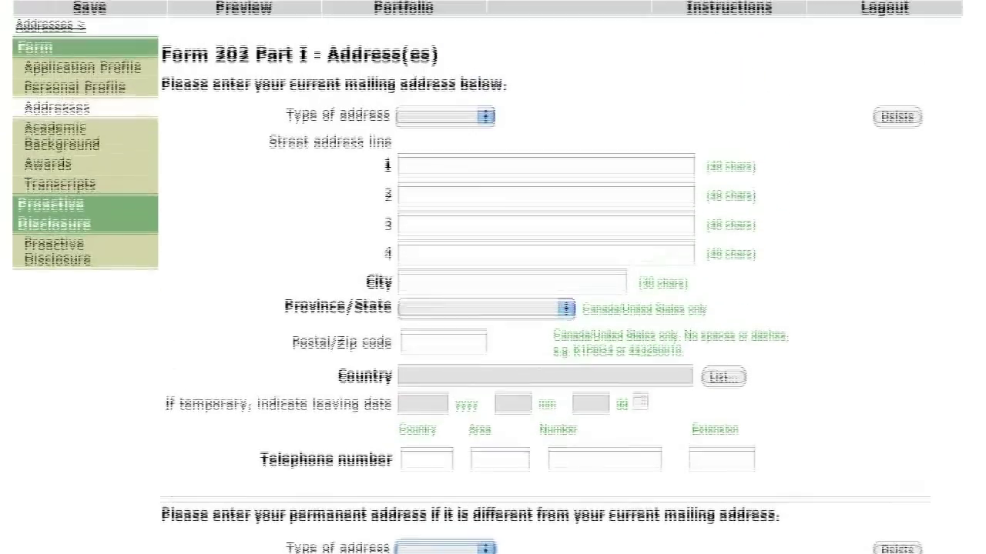
scroll(493, 308, up, 3)
Step: Set the Bachelor's institution to Brock (CANADA, Ontario) with department Chemistry
click(67, 273)
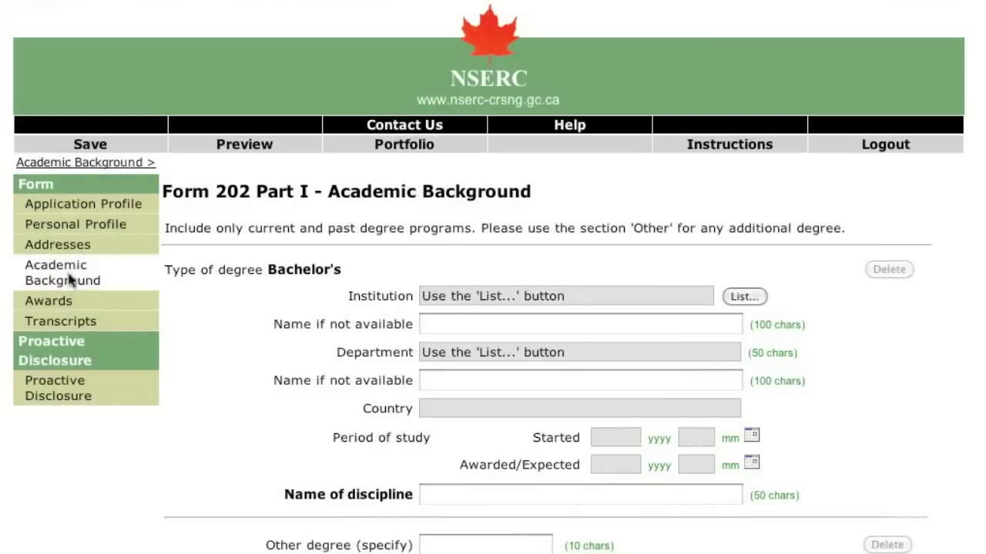
click(744, 296)
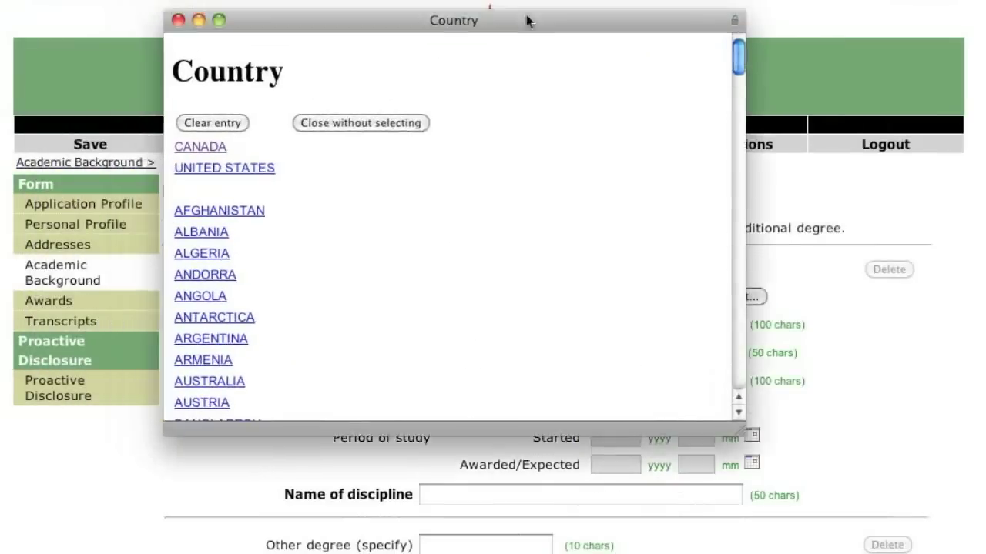
click(246, 191)
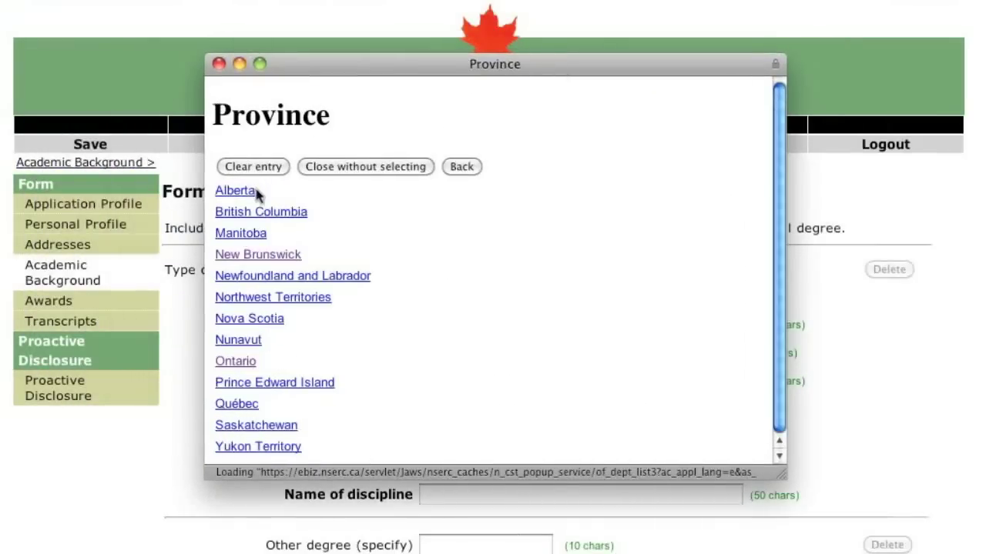
click(242, 362)
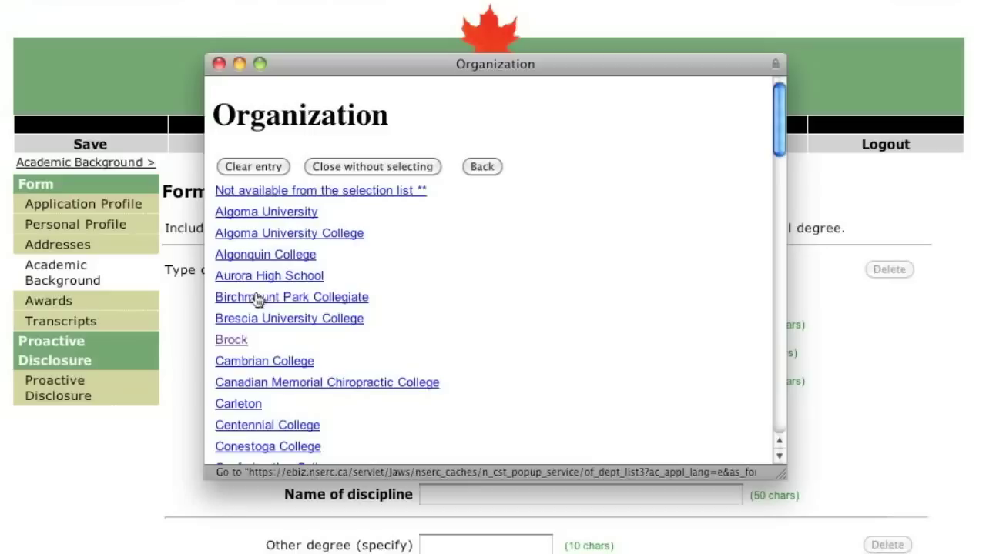
click(239, 342)
click(244, 323)
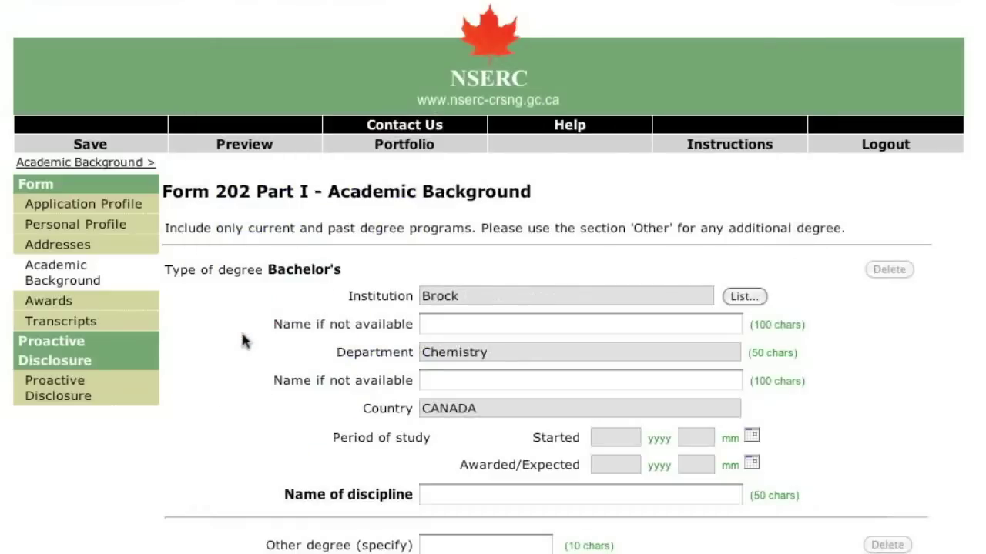
Step: Review the Awards section, leaving its entries blank
click(49, 301)
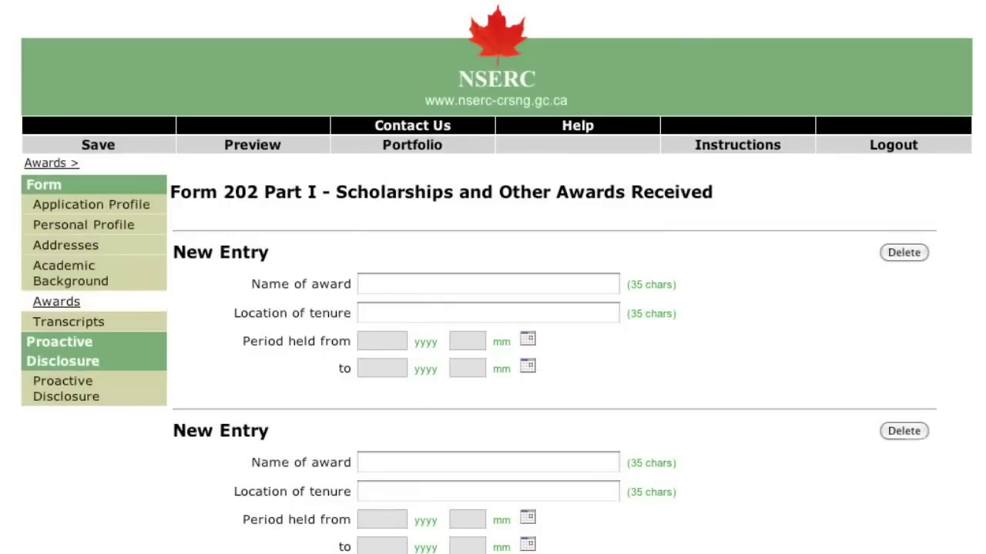
scroll(493, 308, down, 5)
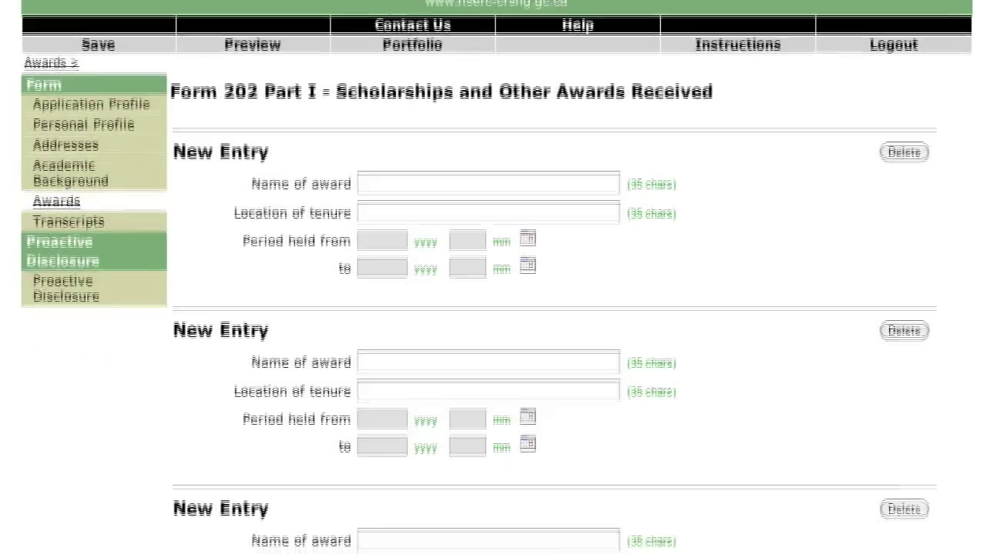
scroll(493, 308, down, 3)
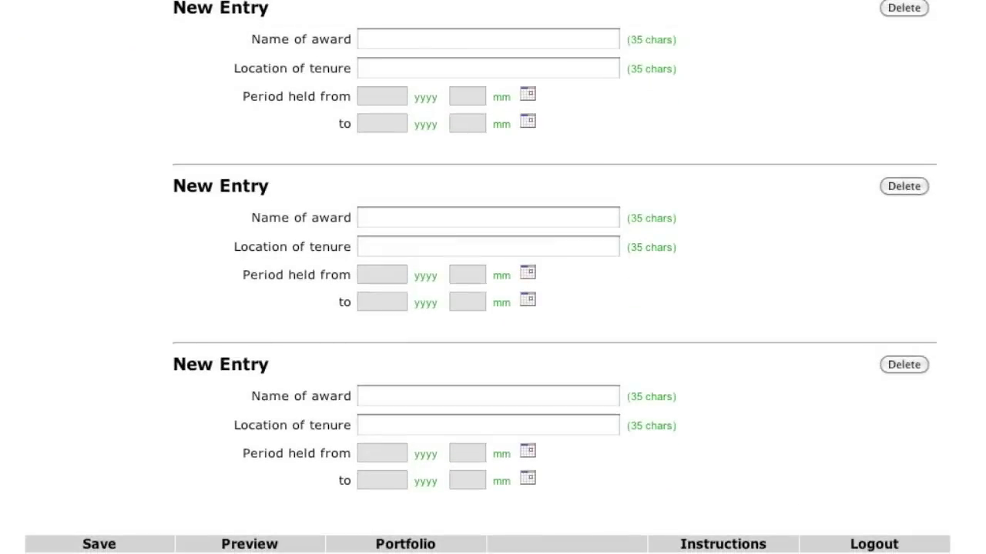
scroll(493, 308, up, 3)
scroll(493, 308, up, 6)
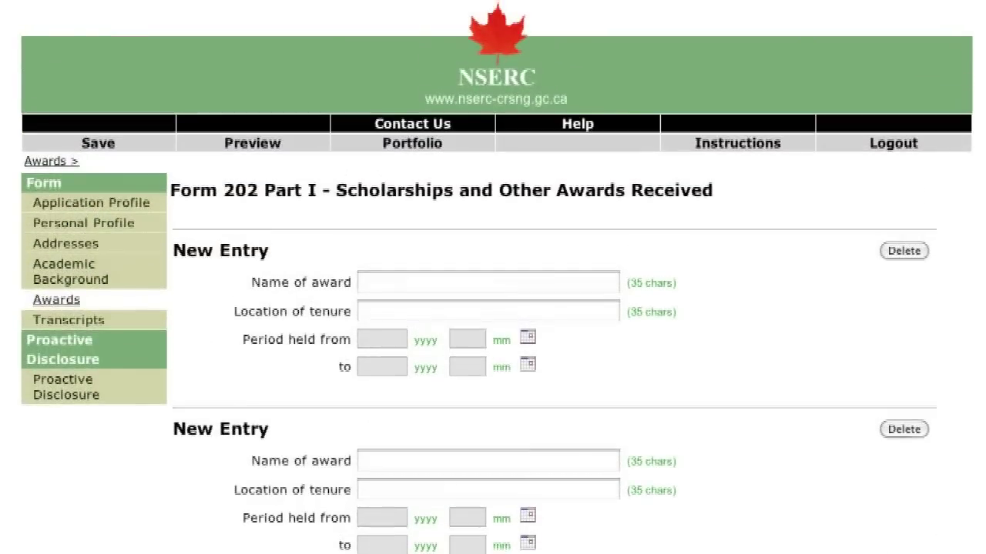
Step: Open the Transcripts section and review its still-missing attachment
click(67, 320)
scroll(493, 308, down, 1)
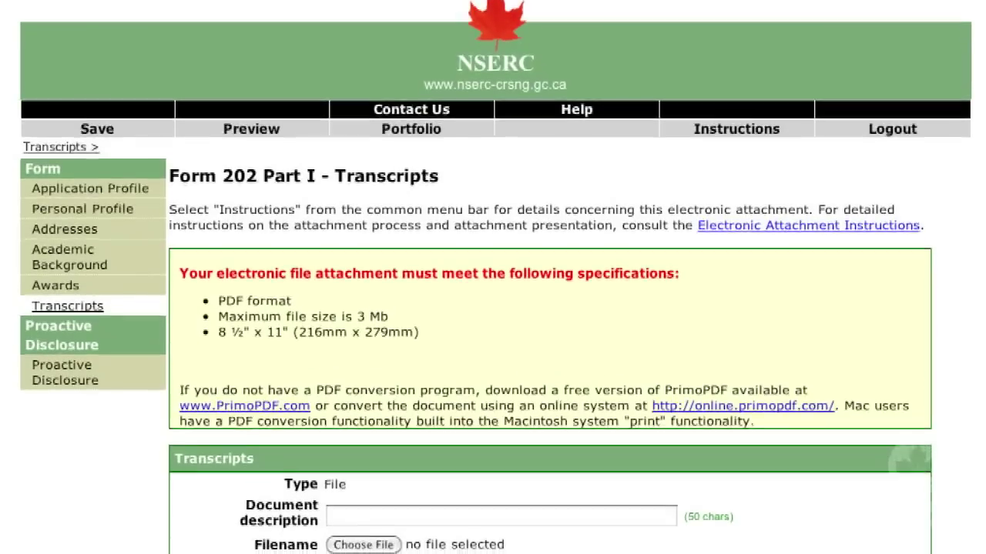
scroll(493, 308, down, 2)
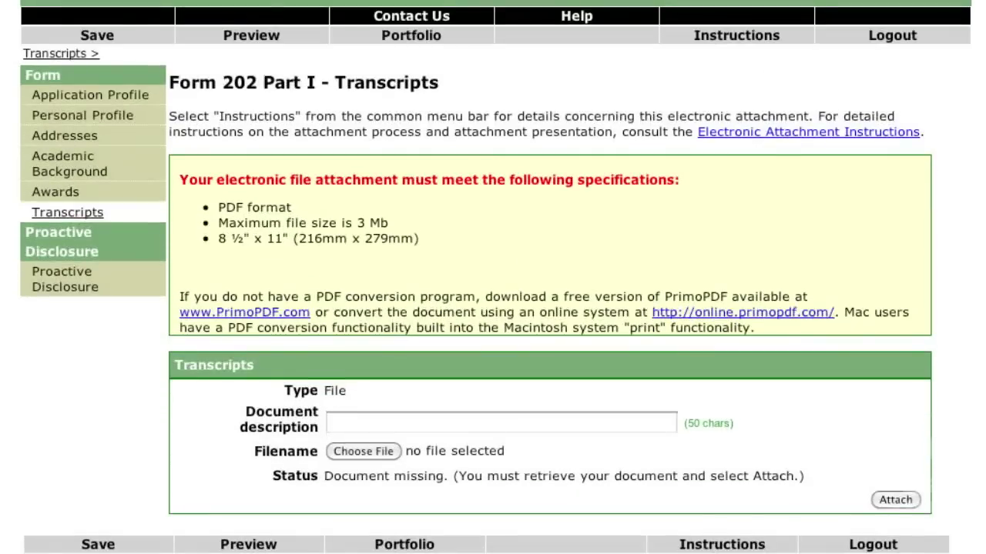
scroll(493, 308, up, 3)
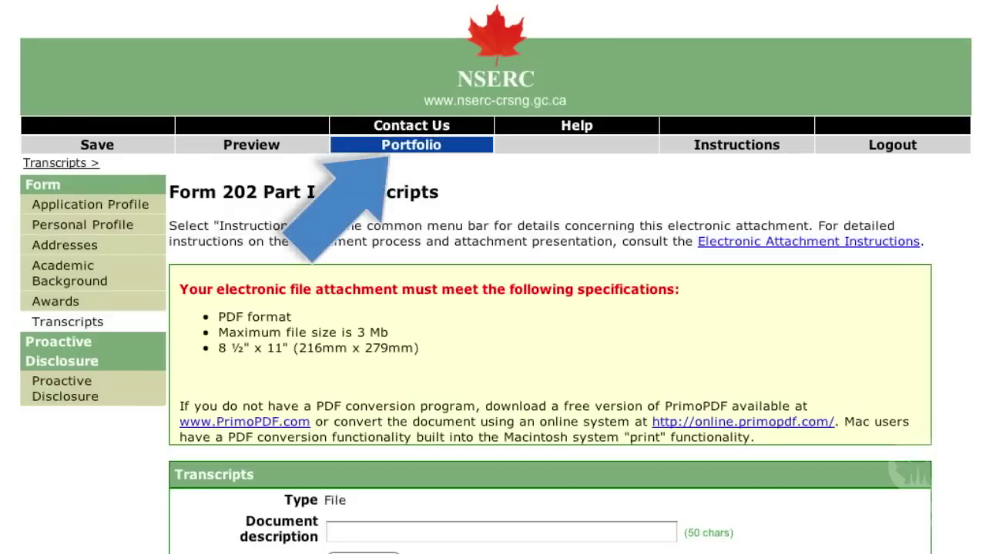
Step: Scroll down the NSERC home page after leaving the form
scroll(493, 308, down, 2)
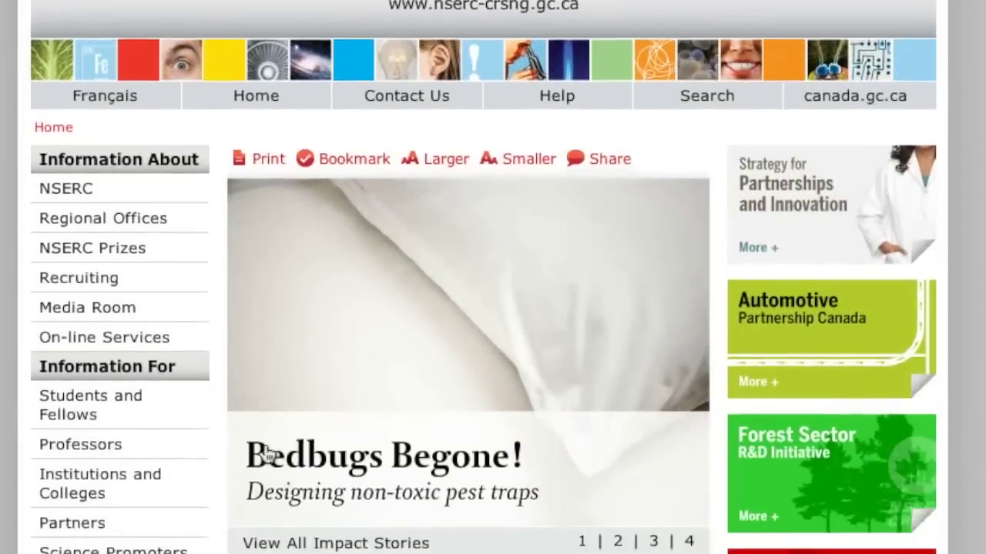
Step: Go from the NSERC homepage to the on-line services login page and scroll through it
scroll(267, 455, down, 5)
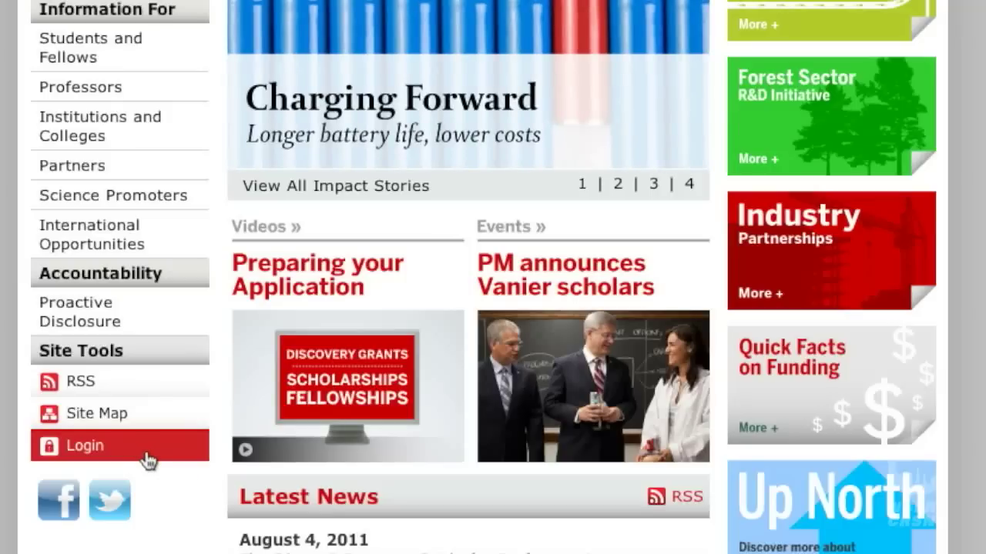
click(148, 459)
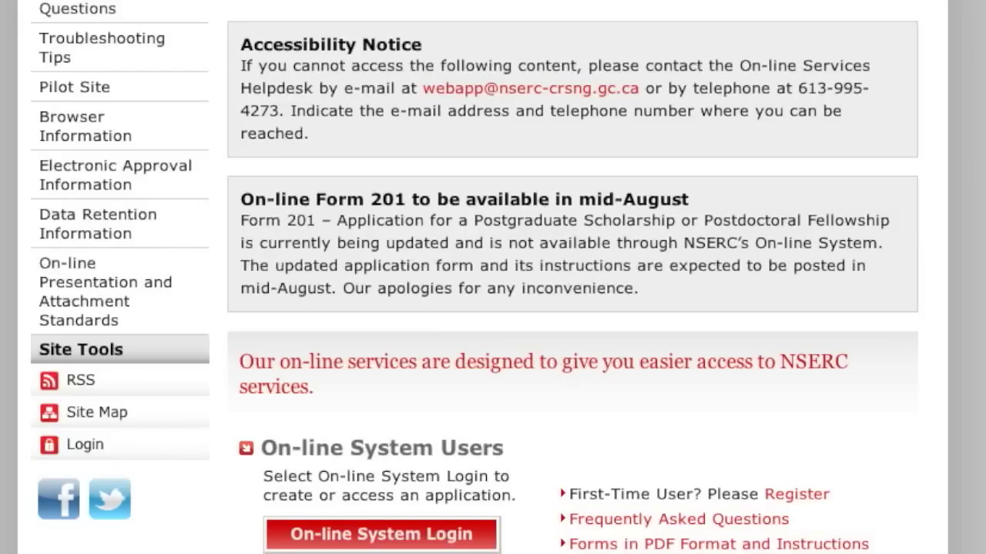
scroll(493, 277, down, 5)
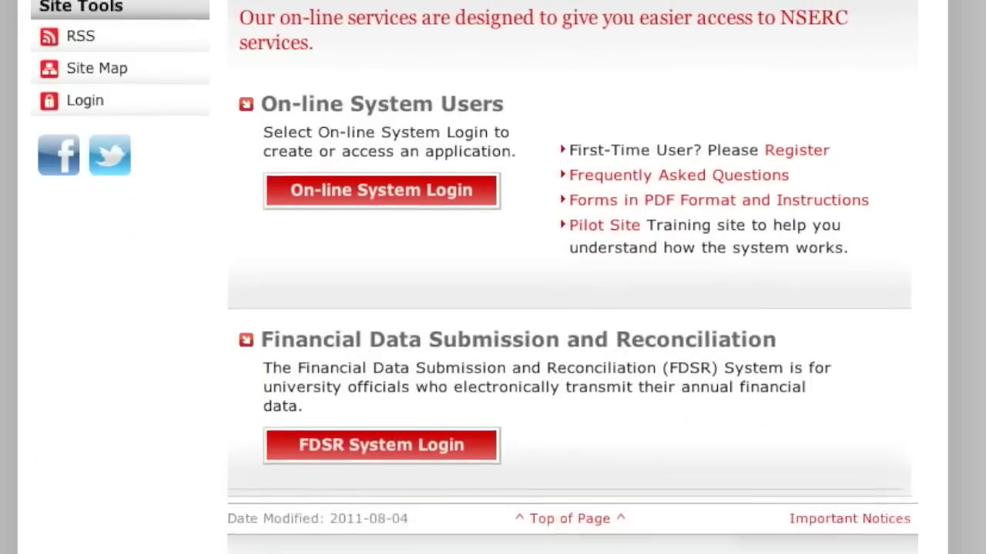
scroll(492, 277, down, 1)
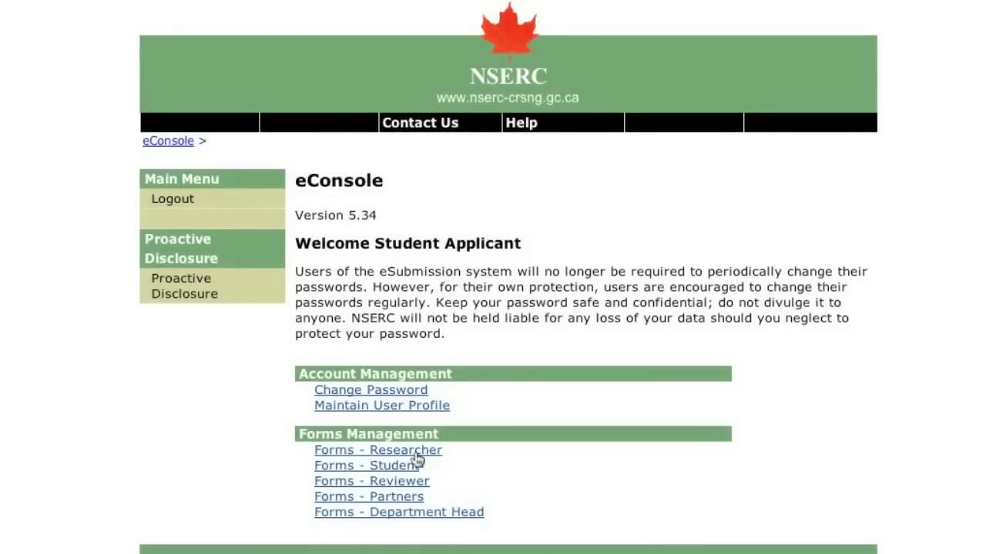
Step: From the student forms portfolio, select Form 202 – USRA (Part II) and create it
click(417, 459)
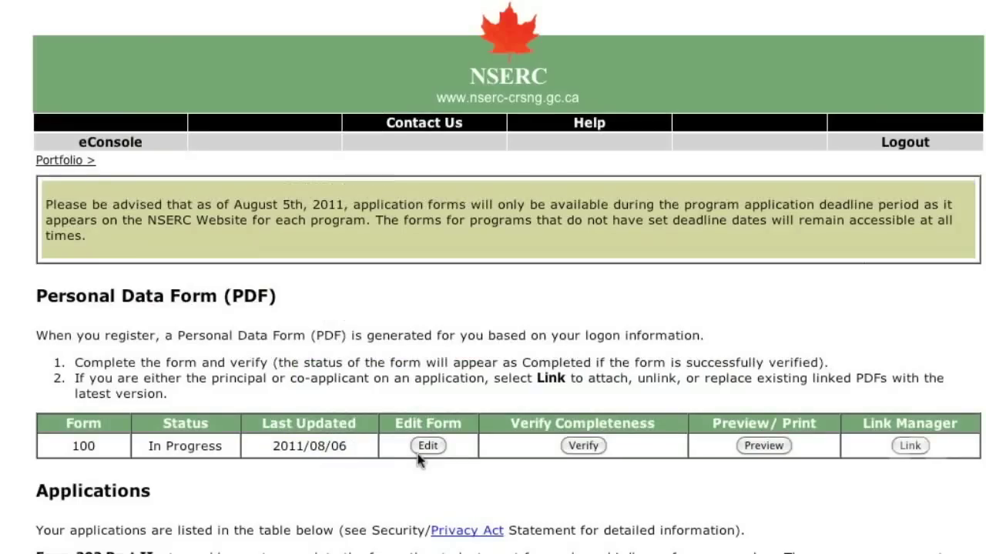
scroll(416, 460, down, 8)
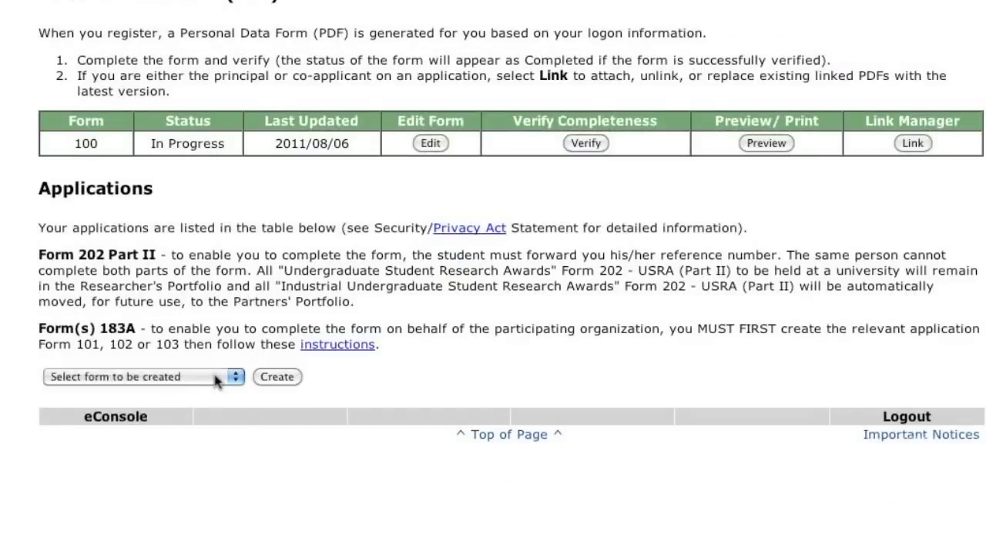
click(217, 377)
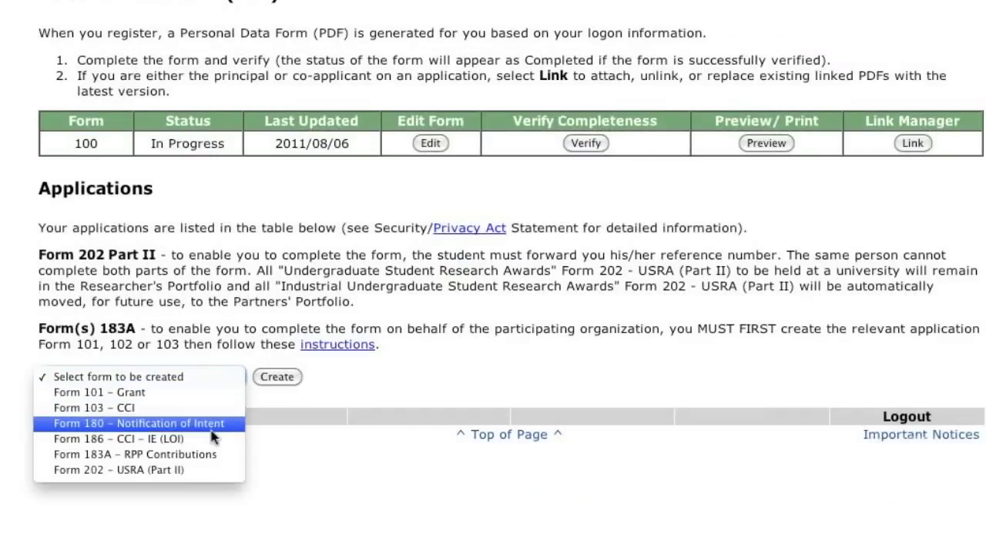
click(214, 469)
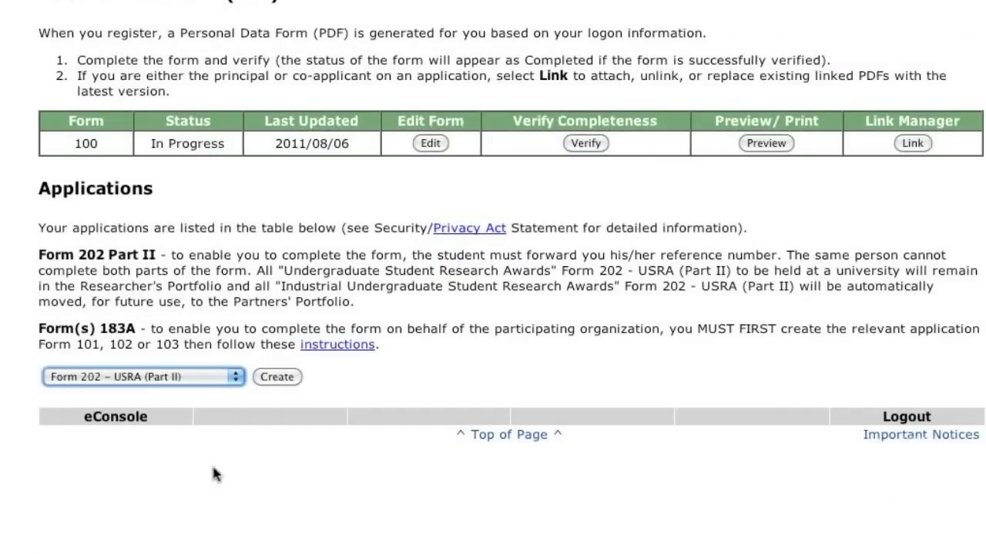
click(284, 379)
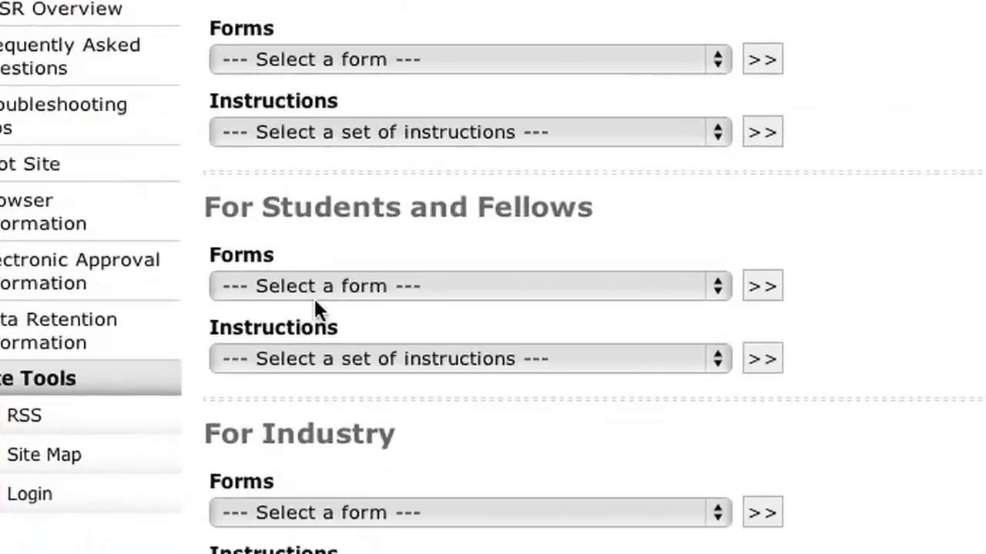
Step: Show the list of forms available to students on the NSERC forms page
click(378, 530)
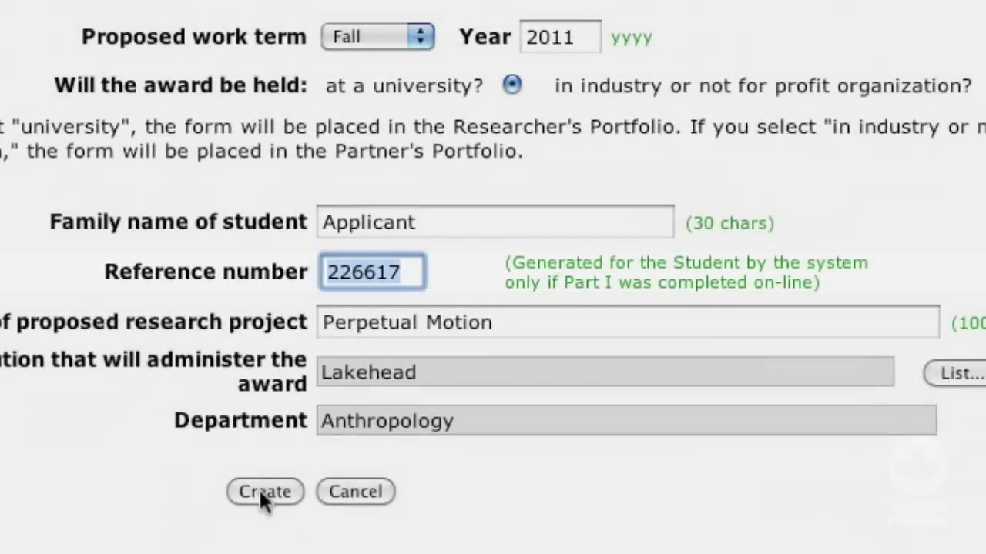
Step: Create the Part II form with the Fuel and Energy Technology subject code and open Supervisor Profile
click(267, 491)
click(896, 369)
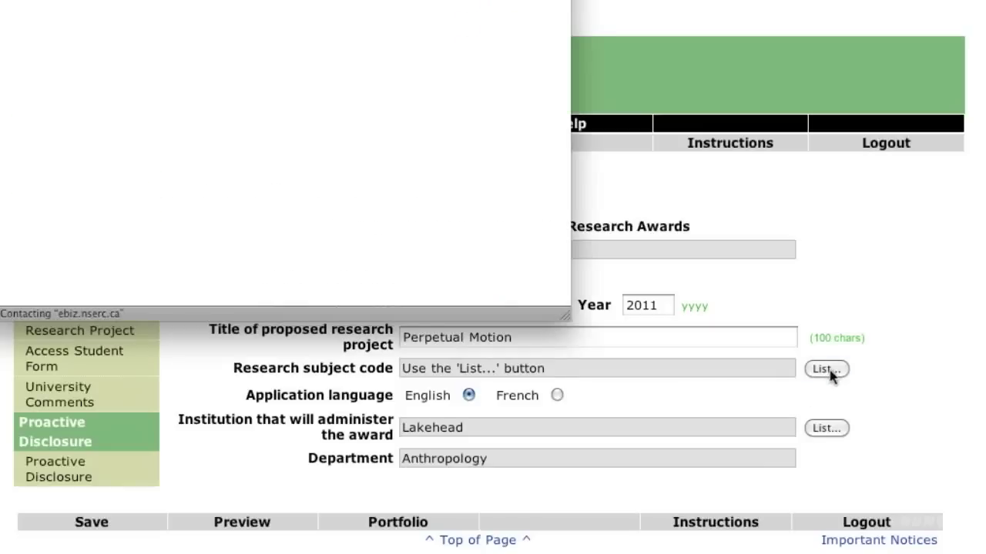
drag(441, 0, 610, 213)
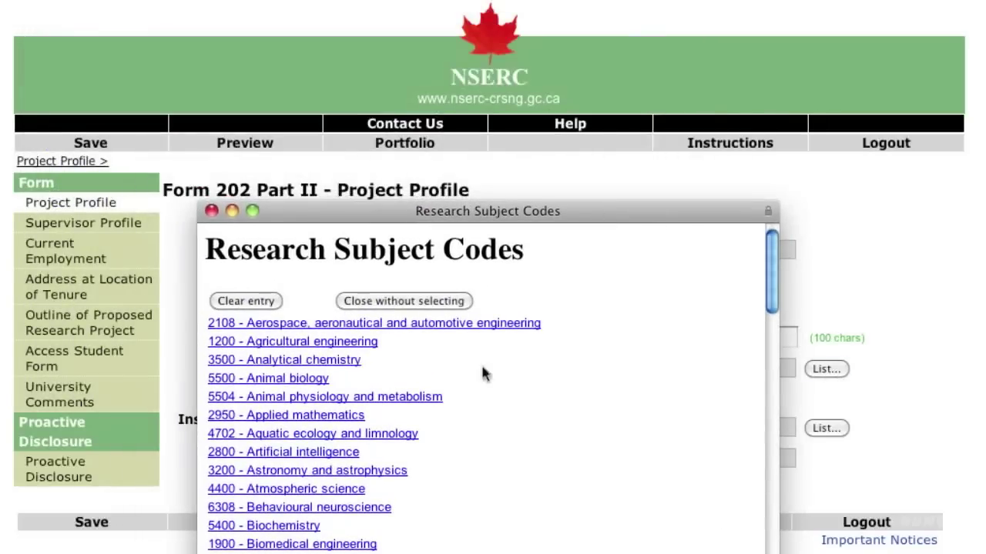
scroll(770, 317, down, 3)
drag(770, 318, 755, 389)
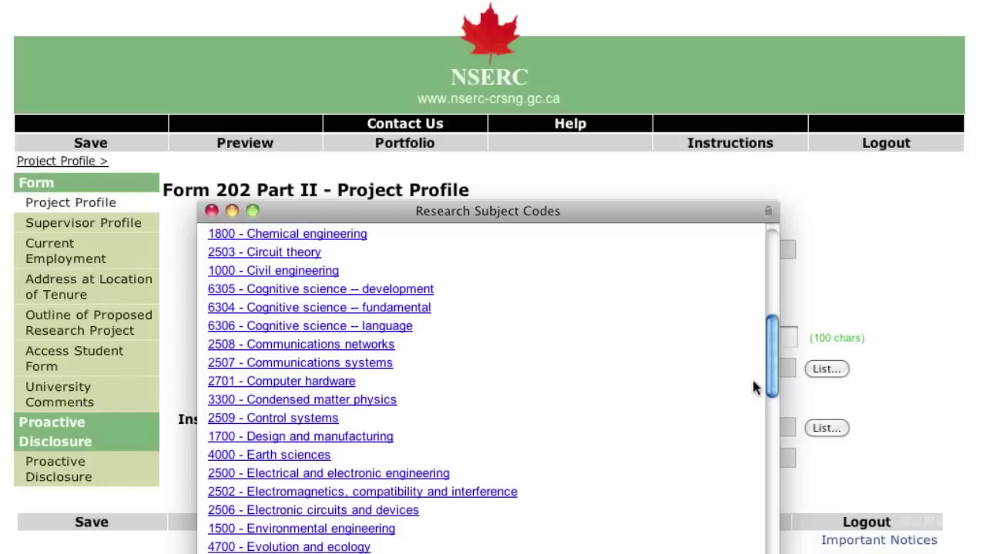
click(281, 459)
click(100, 228)
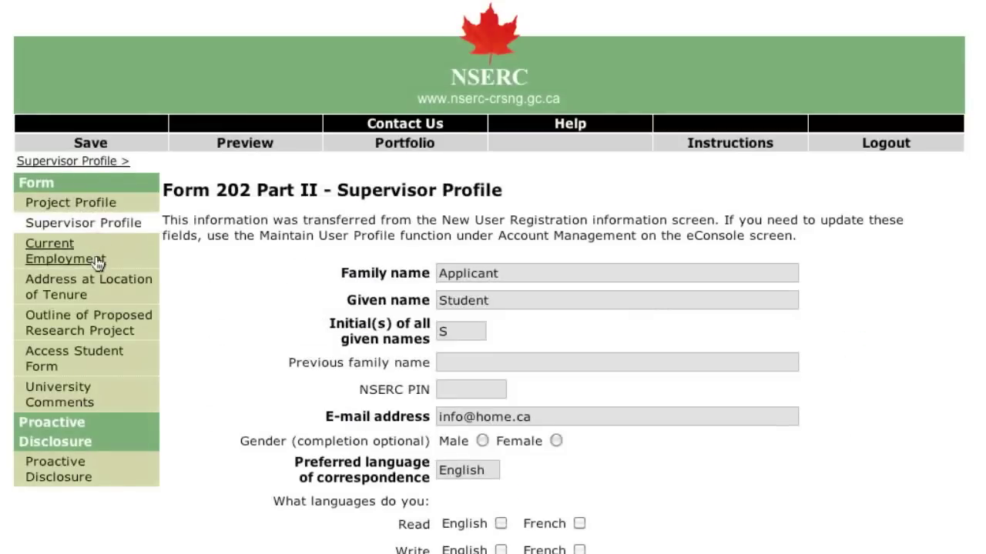
Step: Review Current Employment, Address at Location of Tenure and Outline of Proposed Research Project, then return to the portfolio
click(99, 262)
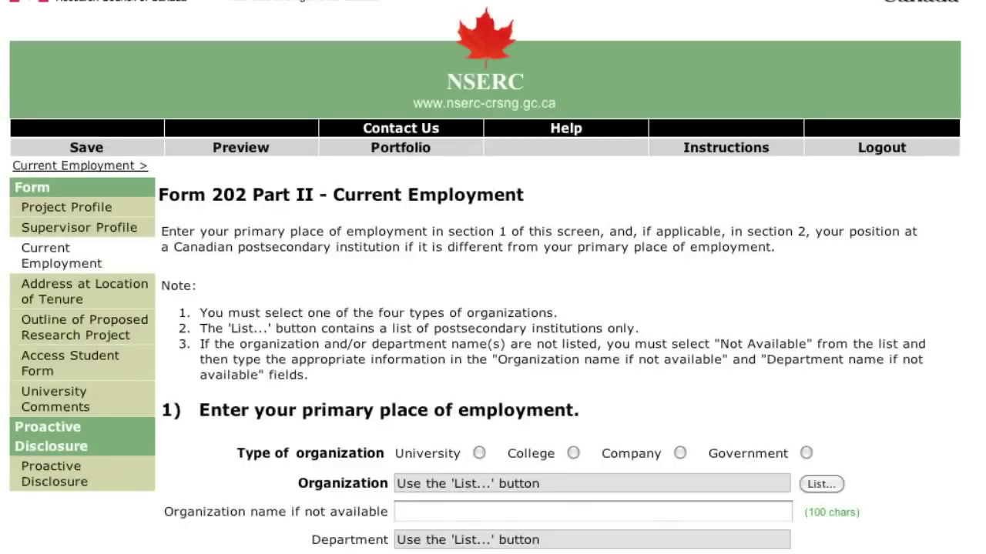
click(104, 294)
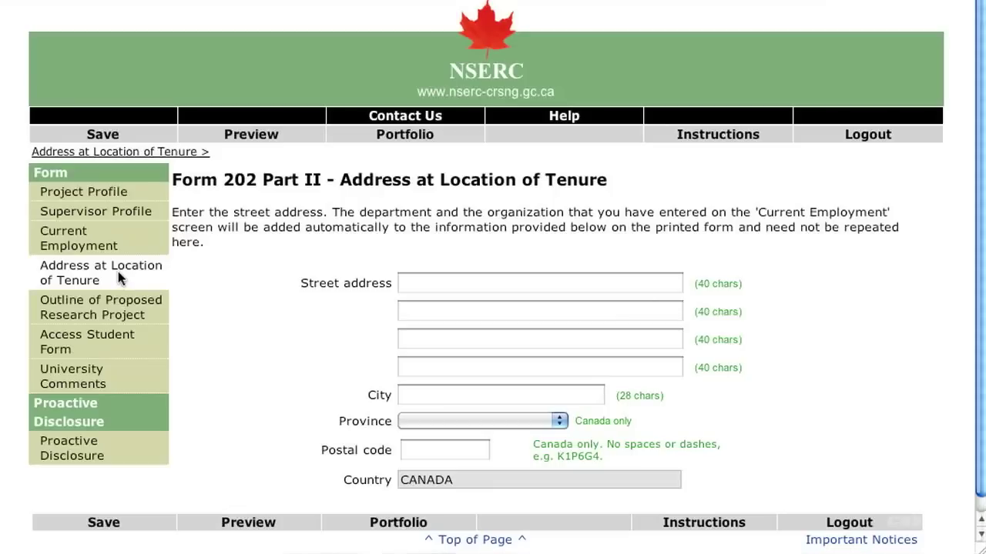
click(134, 321)
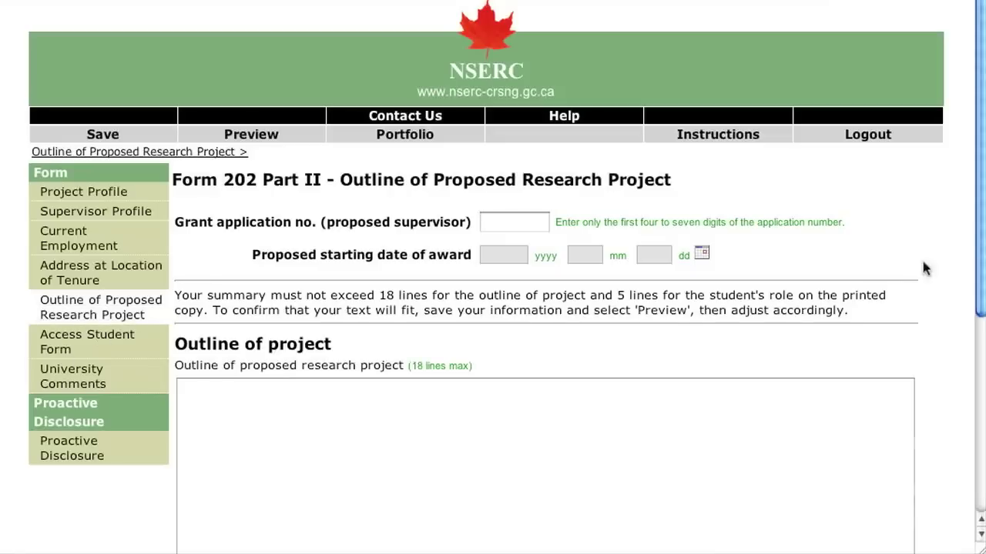
click(412, 136)
drag(979, 279, 980, 525)
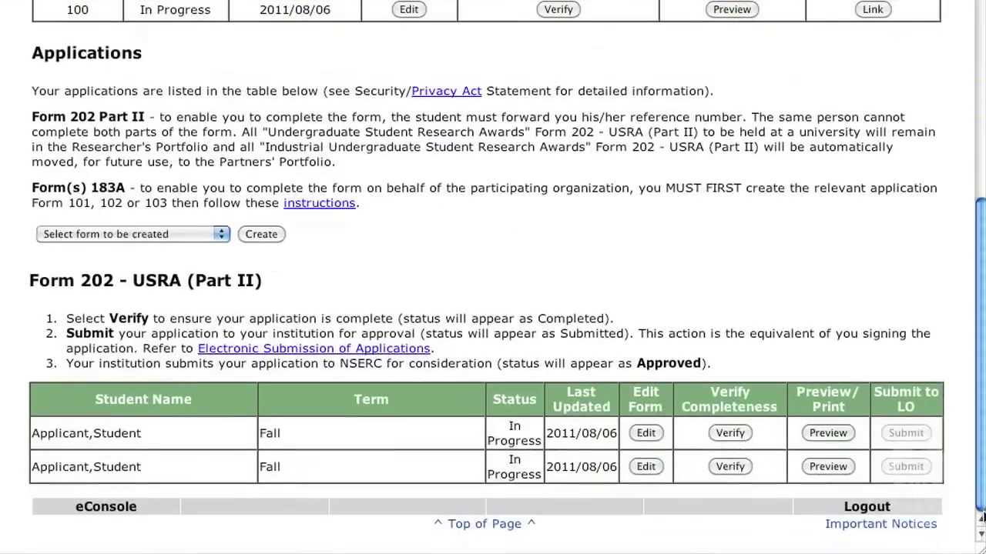
Step: Verify the first Form 202 Part II, review its missing items, and reopen it for editing
click(728, 431)
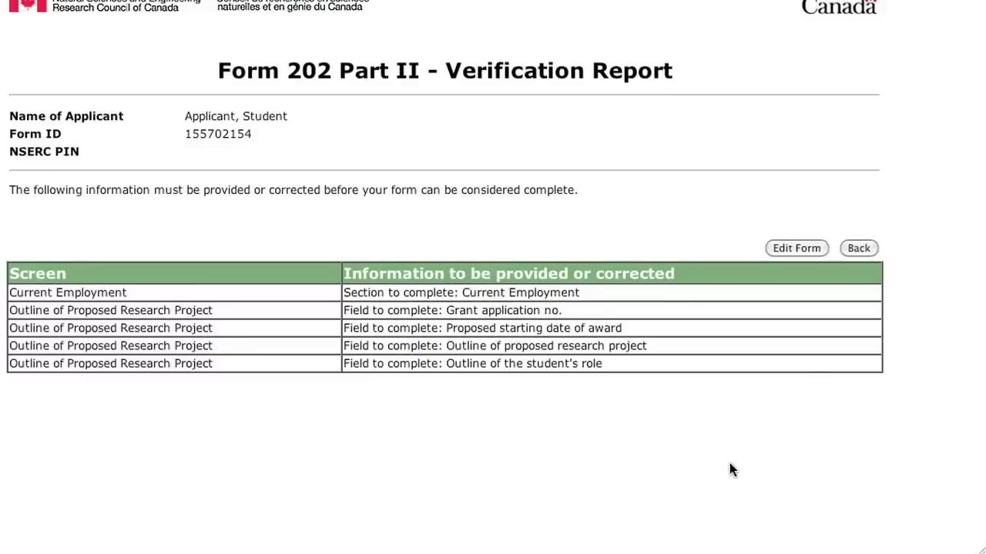
click(796, 248)
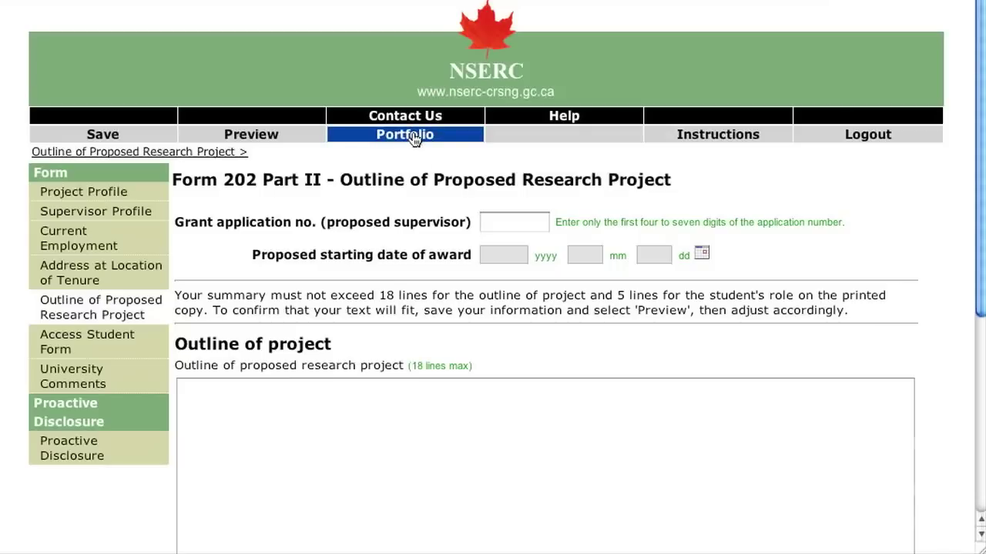
Step: Re-verify the first Form 202 Part II and confirm it shows Completed, dated 2011/08/11
click(414, 135)
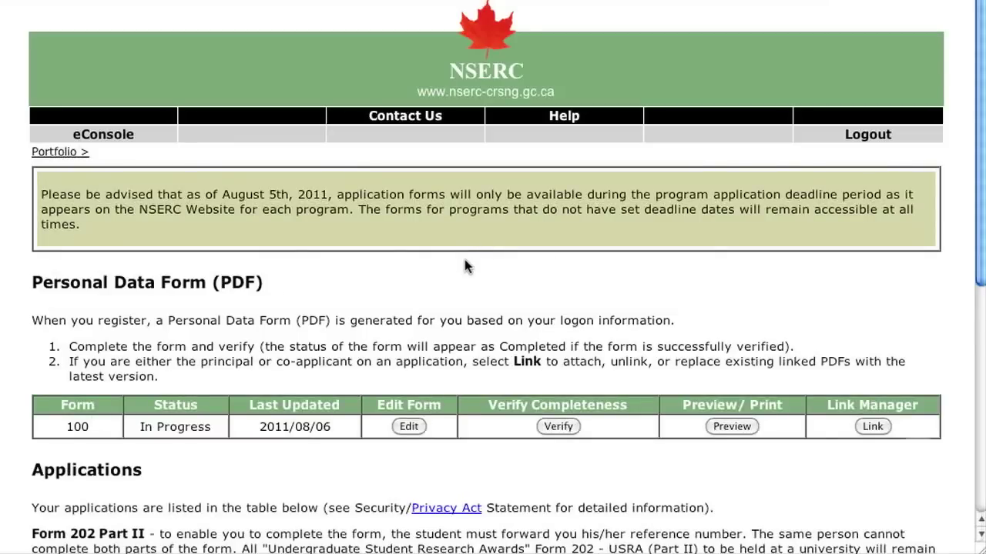
scroll(982, 448, down, 4)
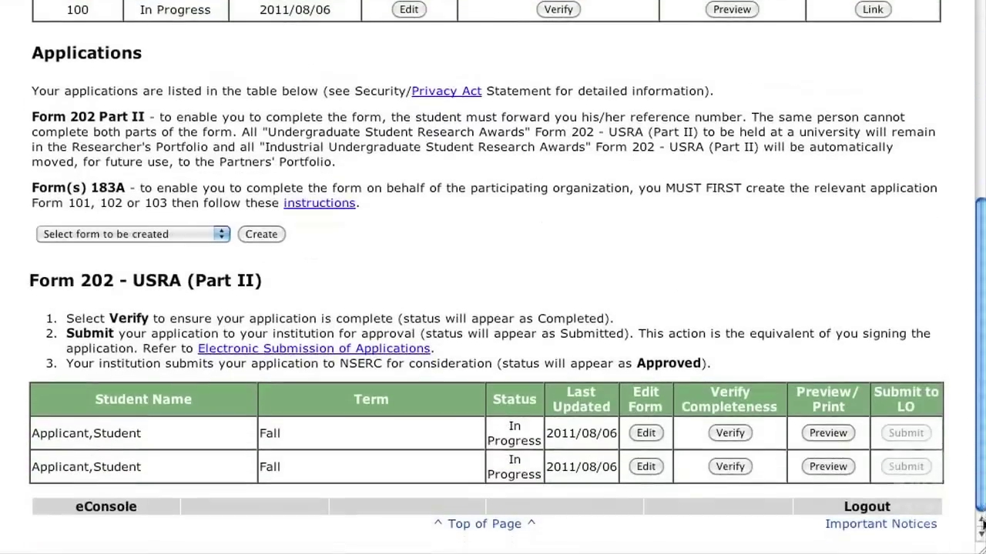
click(730, 433)
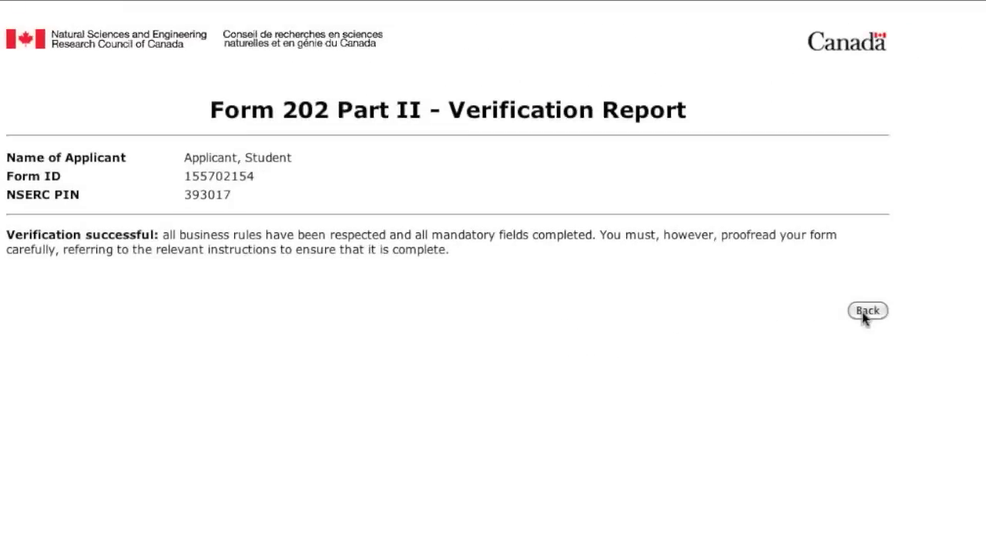
click(867, 311)
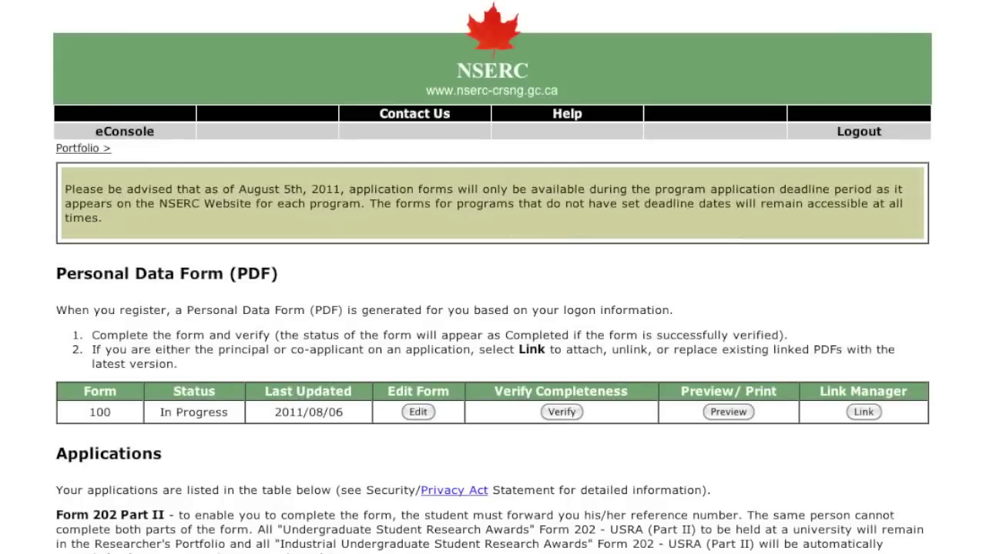
scroll(493, 308, down, 5)
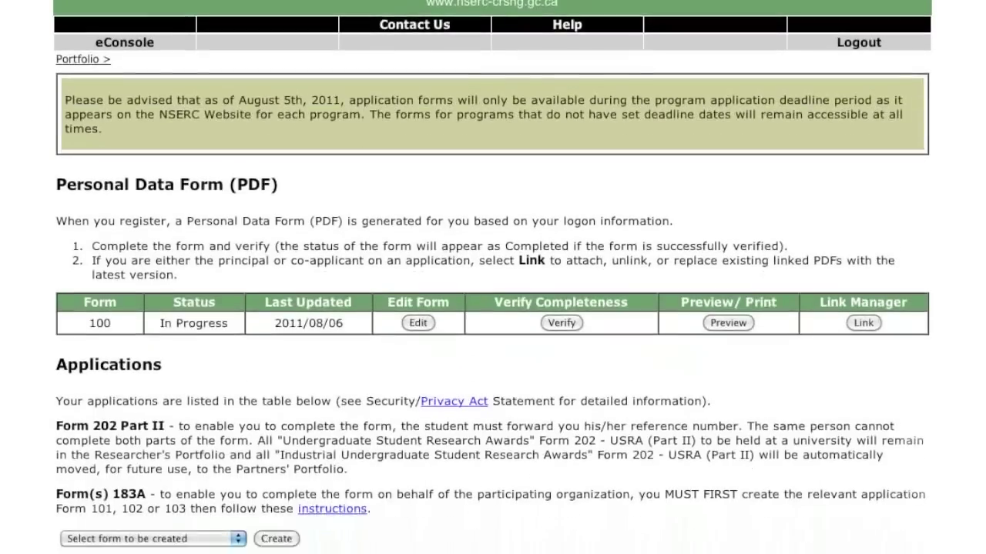
scroll(492, 308, down, 4)
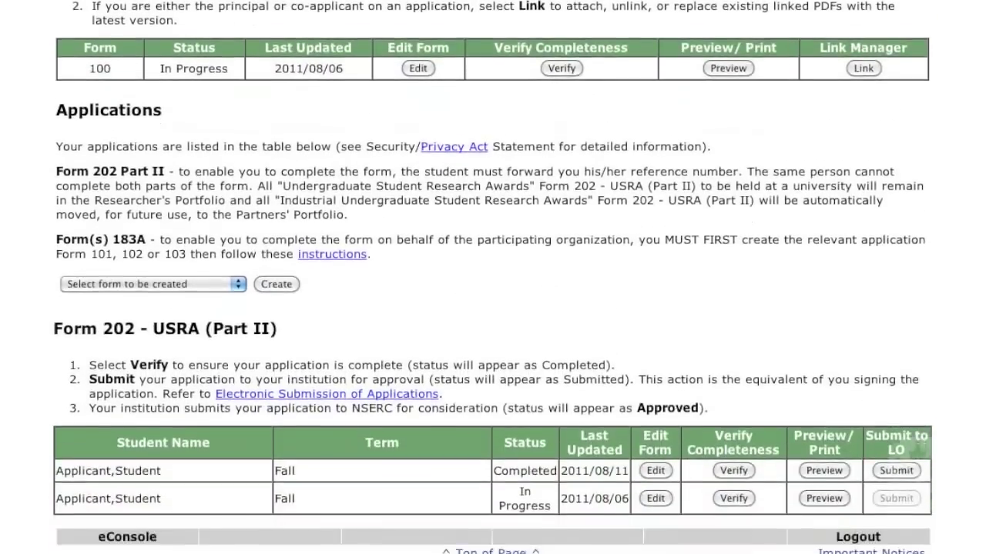